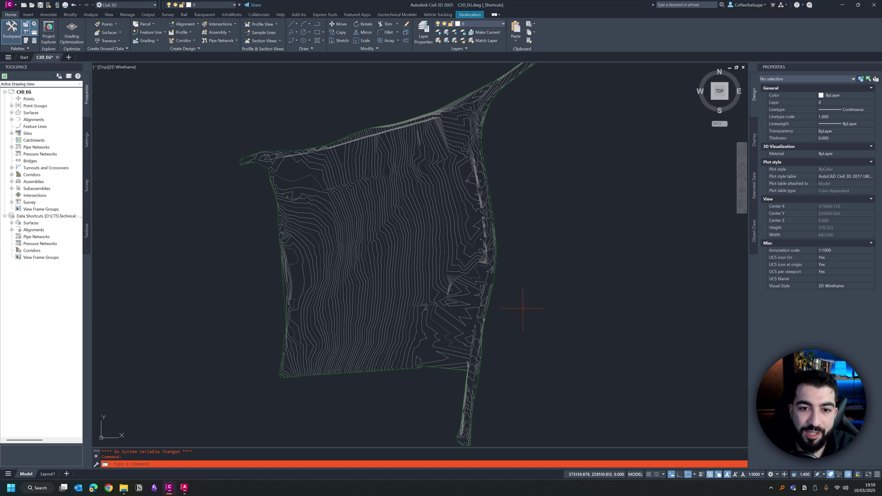
- Expand Data Shortcuts > Surfaces > 1. Existing Surfaces and the C3D_EG drawing's Surfaces node
{"action": "middle_click_drag", "start_coordinate": [415, 143], "coordinate": [418, 159]}
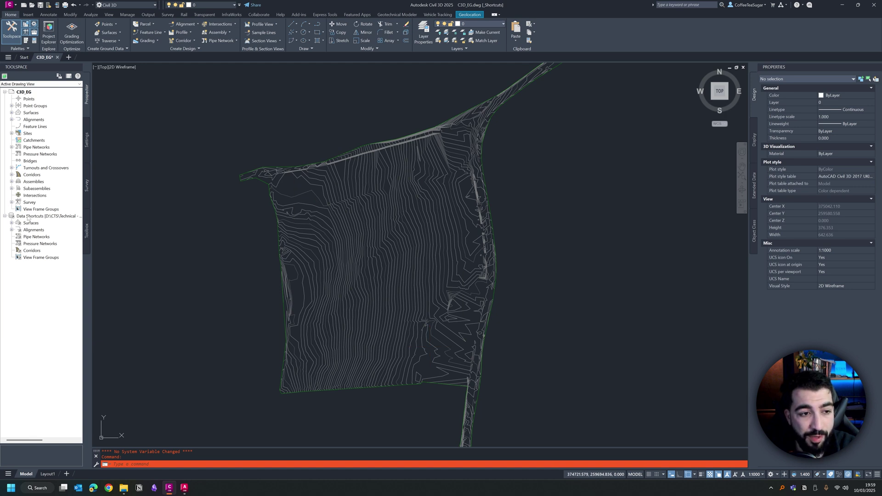
{"action": "left_click", "coordinate": [11, 223]}
{"action": "left_click", "coordinate": [18, 230]}
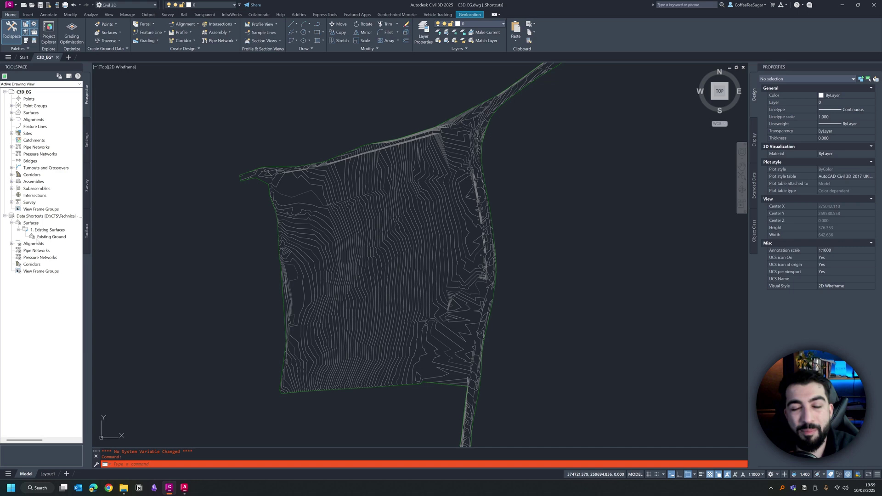
{"action": "double_click", "coordinate": [30, 112]}
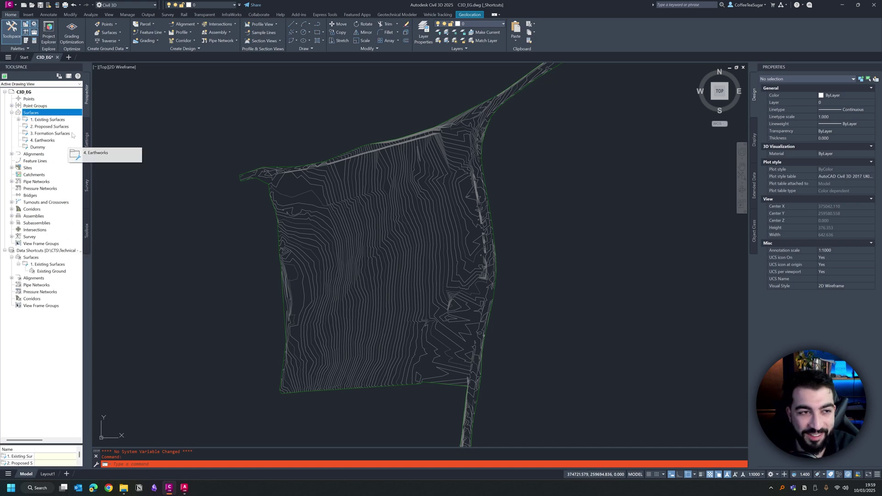
{"action": "mouse_move", "coordinate": [457, 226]}
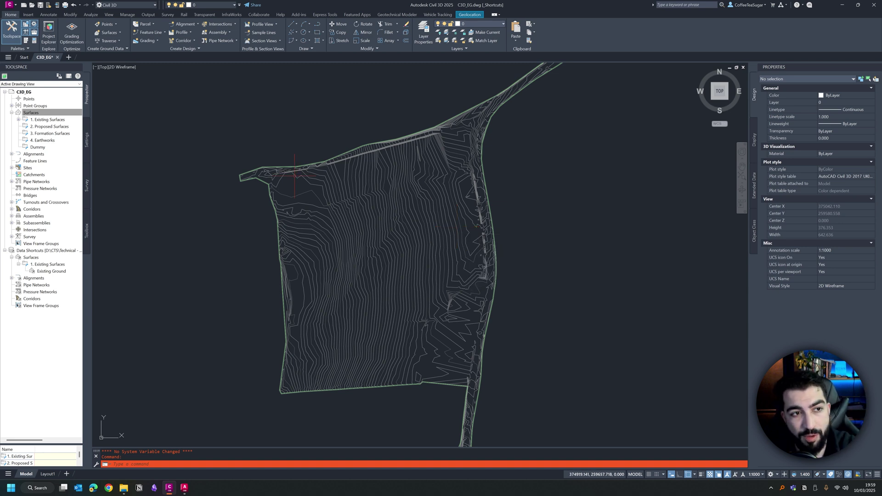
- Start a new drawing and erase its 13 template objects
{"action": "left_click", "coordinate": [68, 58]}
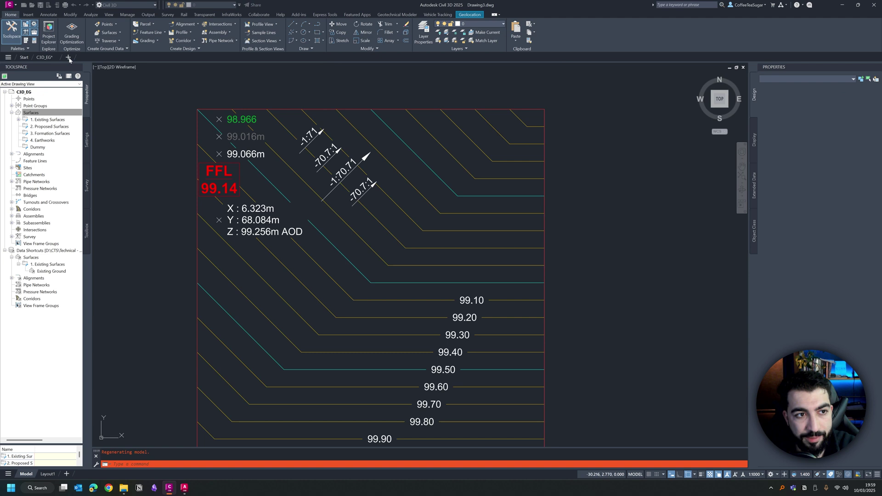
{"action": "scroll", "coordinate": [214, 136], "scroll_direction": "down", "scroll_amount": 4}
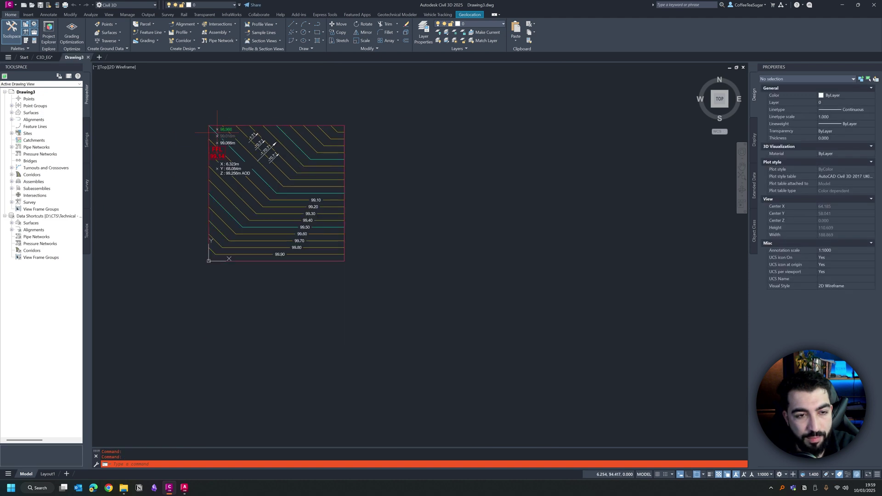
{"action": "left_click", "coordinate": [189, 98]}
{"action": "left_click", "coordinate": [355, 271]}
{"action": "key", "text": "Delete"}
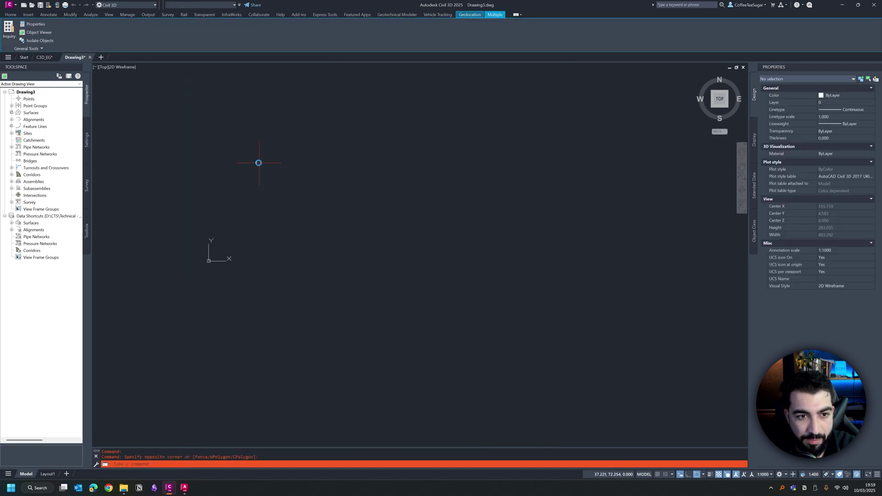
- Create a surface reference from the Existing Ground data shortcut
{"action": "left_click", "coordinate": [12, 223]}
{"action": "left_click", "coordinate": [18, 230]}
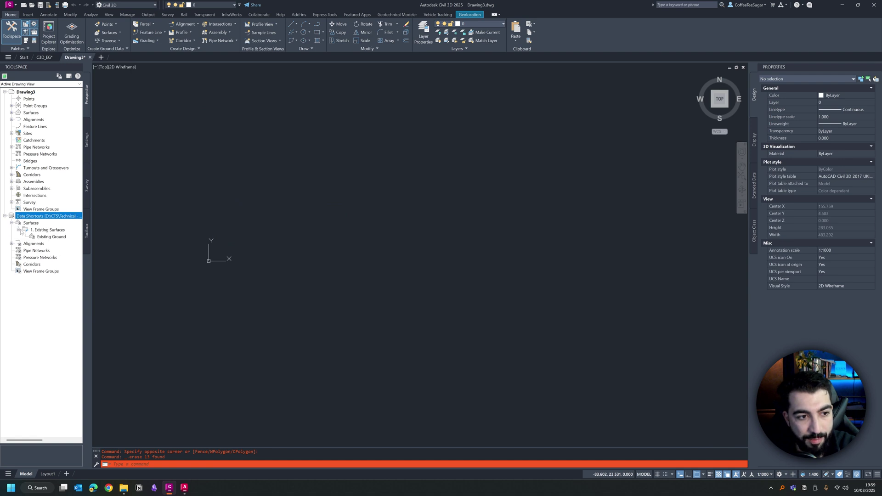
{"action": "left_click", "coordinate": [52, 237]}
{"action": "right_click", "coordinate": [51, 237]}
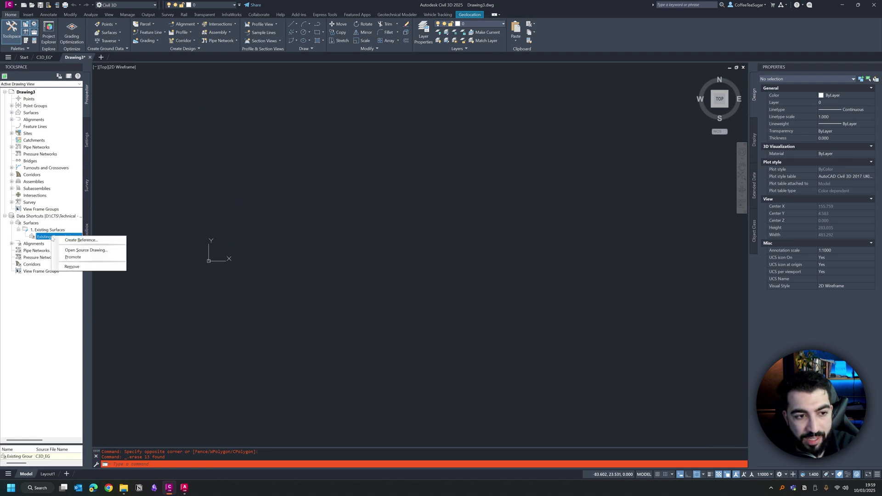
{"action": "left_click", "coordinate": [100, 241]}
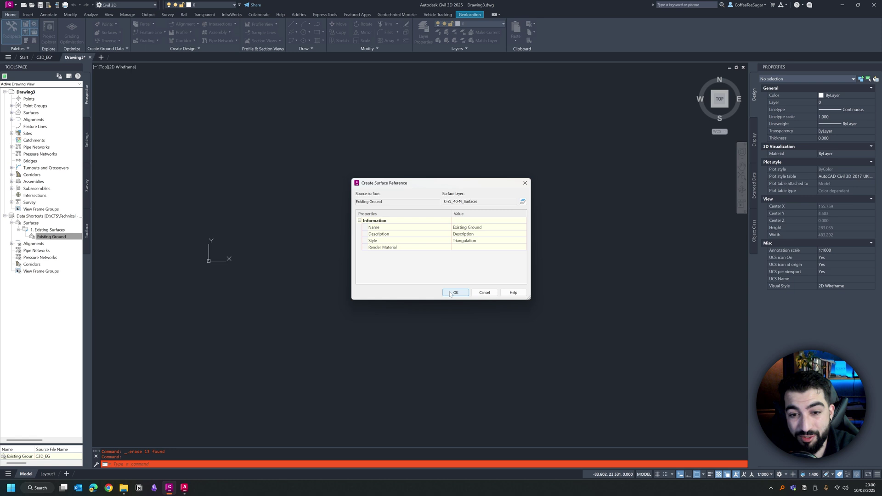
- Confirm the Existing Ground reference and explode the TIN surface twice into 3D faces
{"action": "left_click", "coordinate": [454, 293]}
{"action": "middle_click", "coordinate": [385, 173]}
{"action": "middle_click", "coordinate": [385, 173]}
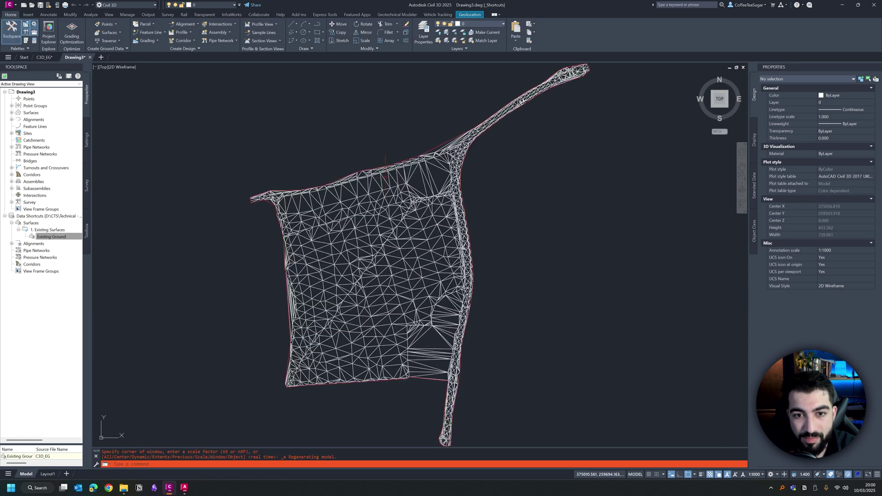
{"action": "scroll", "coordinate": [385, 174], "scroll_direction": "up", "scroll_amount": 3}
{"action": "scroll", "coordinate": [390, 184], "scroll_direction": "down", "scroll_amount": 3}
{"action": "scroll", "coordinate": [395, 180], "scroll_direction": "up", "scroll_amount": 1}
{"action": "left_click", "coordinate": [402, 169]}
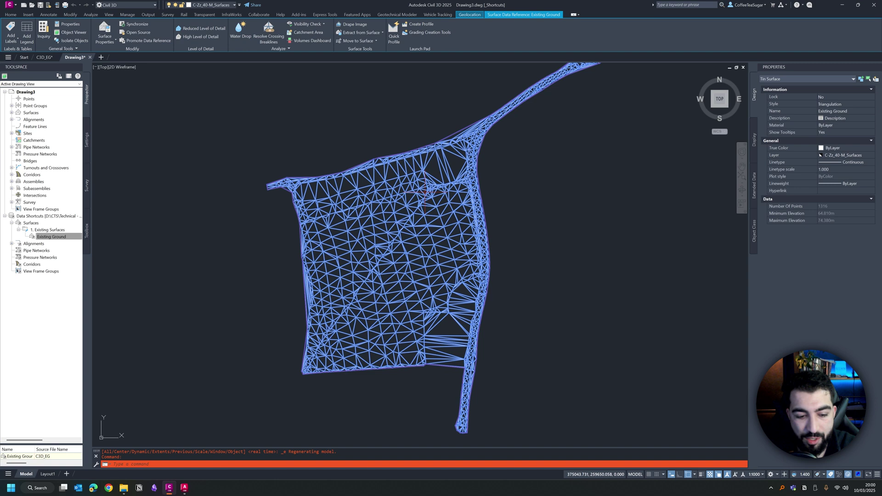
{"action": "type", "text": "x"}
{"action": "key", "text": "Return"}
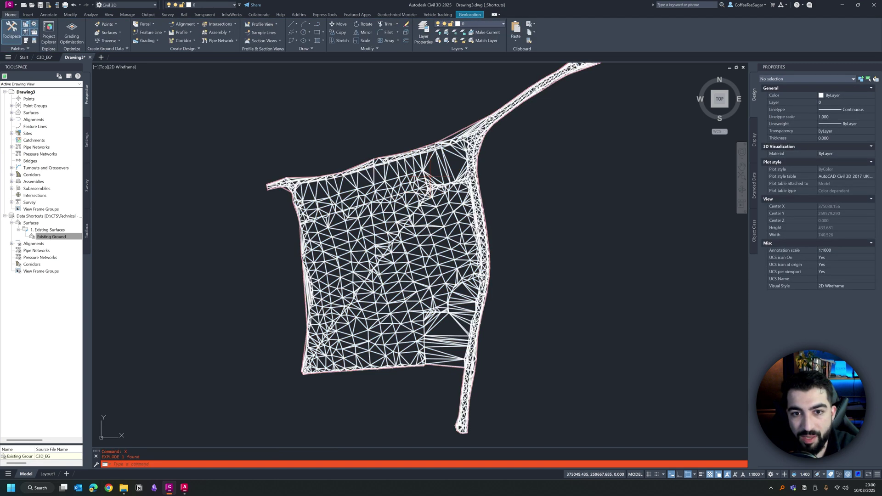
{"action": "type", "text": "x"}
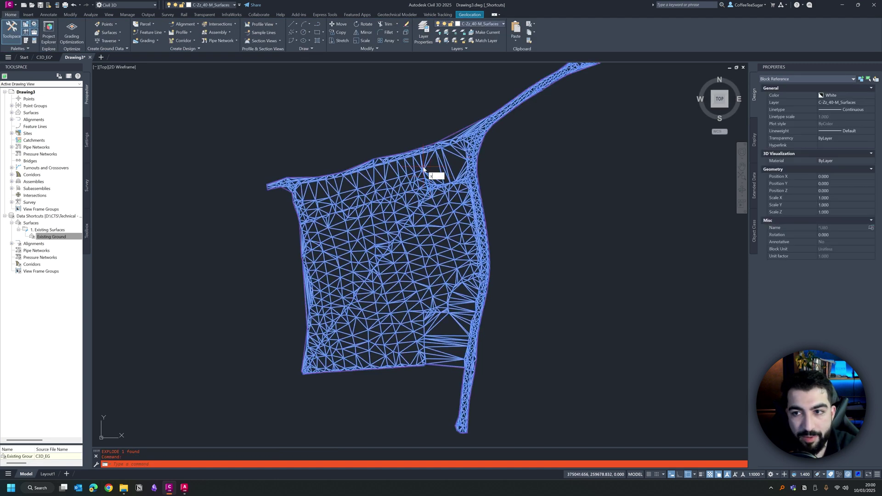
{"action": "key", "text": "Return"}
- Erase the surface's border 3D polyline, leaving only the triangle faces
{"action": "left_click", "coordinate": [442, 156]}
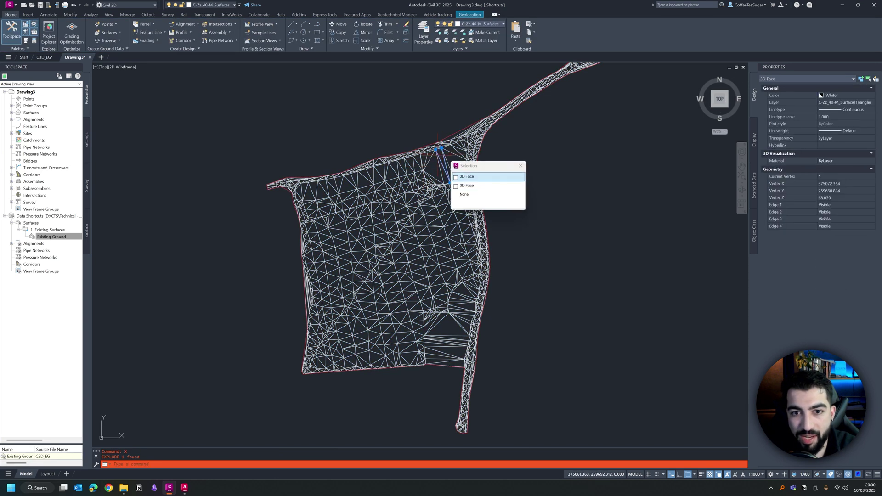
{"action": "left_click", "coordinate": [467, 185]}
{"action": "left_click", "coordinate": [442, 133]}
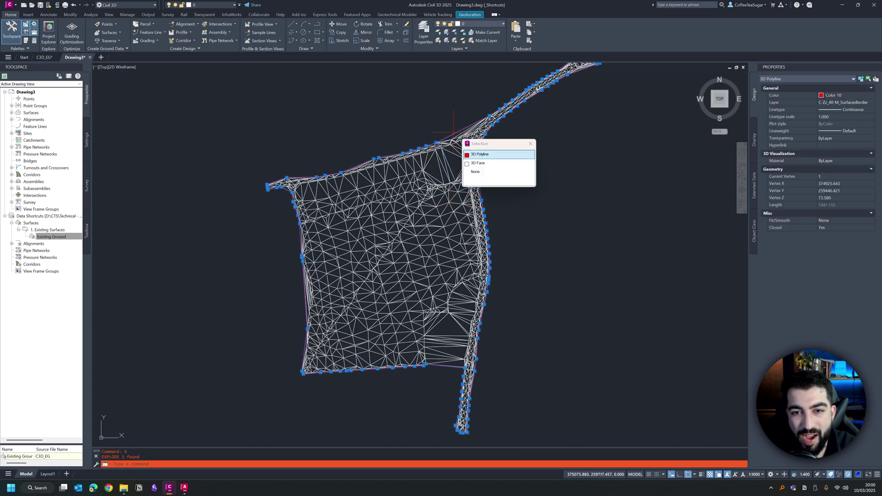
{"action": "key", "text": "Delete"}
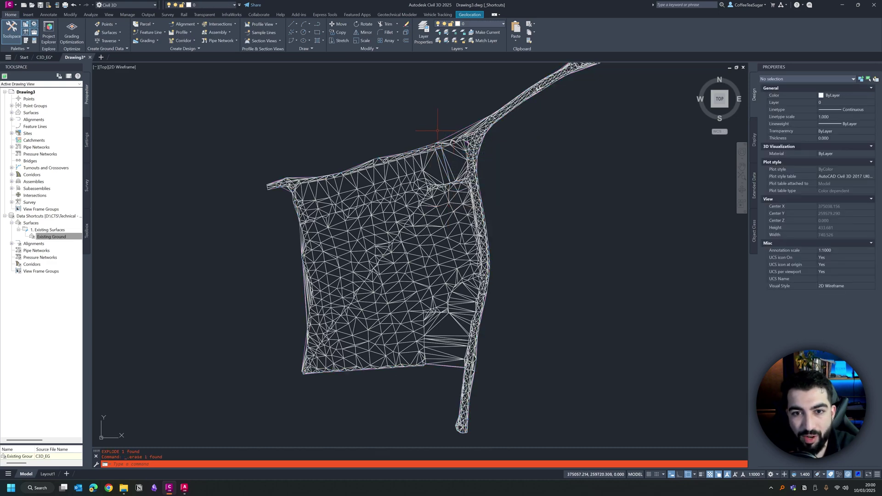
{"action": "scroll", "coordinate": [462, 141], "scroll_direction": "up", "scroll_amount": 5}
{"action": "left_click", "coordinate": [461, 141]}
{"action": "scroll", "coordinate": [359, 226], "scroll_direction": "down", "scroll_amount": 5}
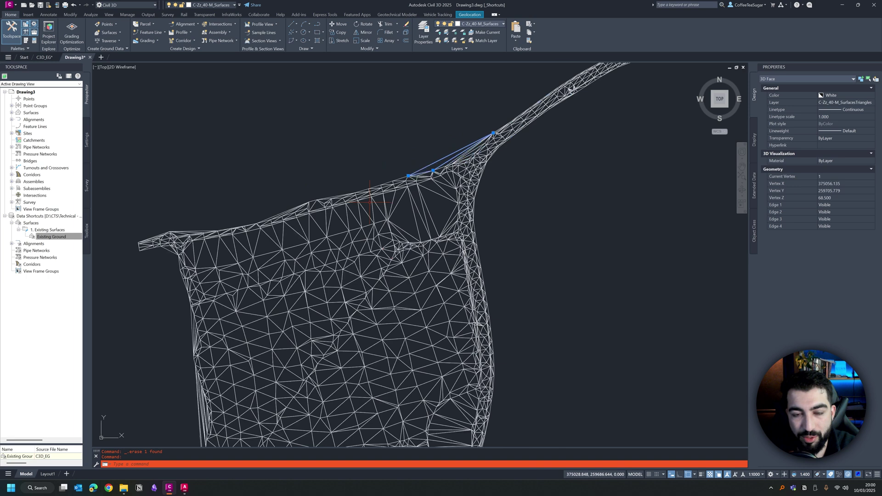
{"action": "key", "text": "Escape"}
{"action": "middle_click_drag", "start_coordinate": [360, 225], "coordinate": [388, 204]}
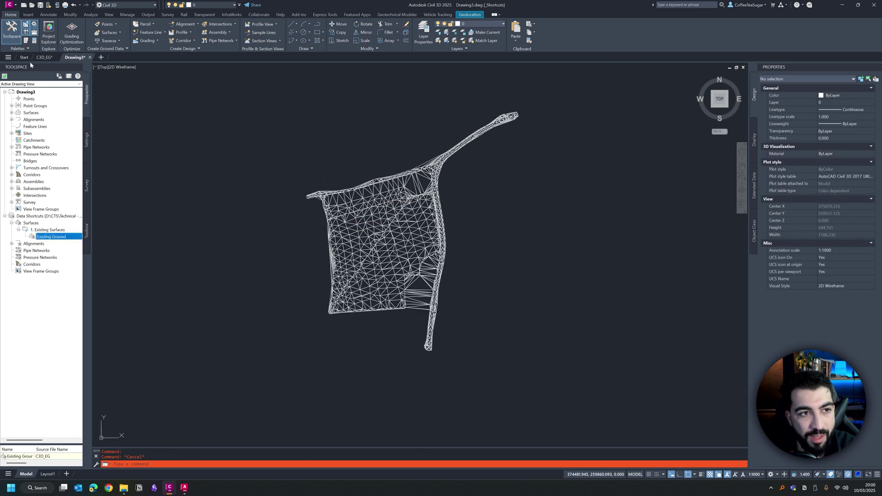
- Save the drawing as C3D_EG v1_2025.03.10.dwg in Live Design > Imports
{"action": "left_click", "coordinate": [40, 4]}
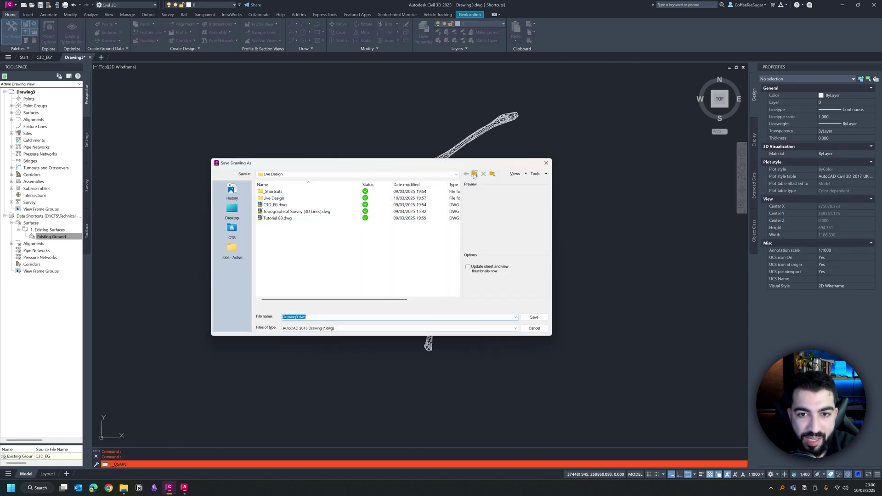
{"action": "double_click", "coordinate": [294, 198]}
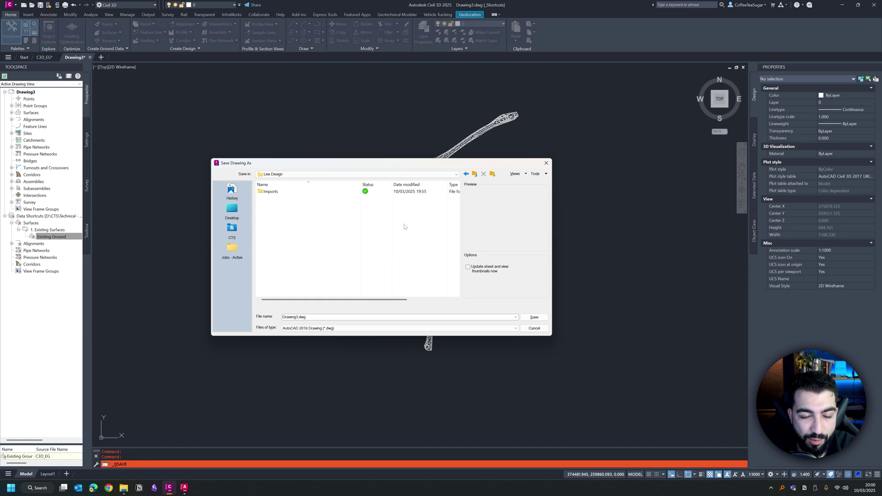
{"action": "double_click", "coordinate": [278, 192]}
{"action": "left_click", "coordinate": [299, 317]}
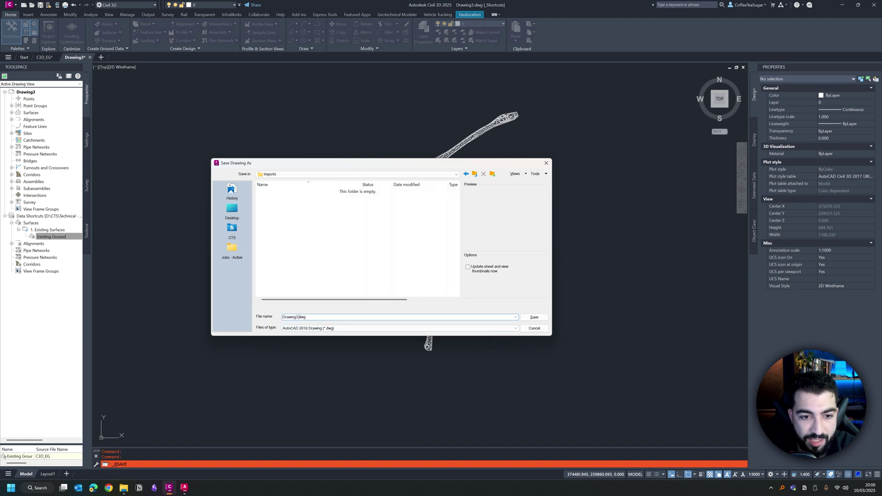
{"action": "key", "text": "shift+Home"}
{"action": "type", "text": "C3D"}
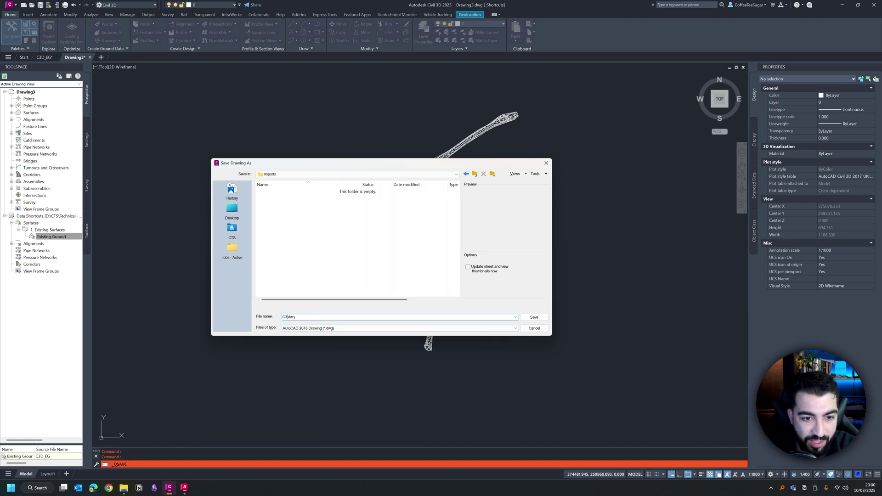
{"action": "type", "text": "_EG"}
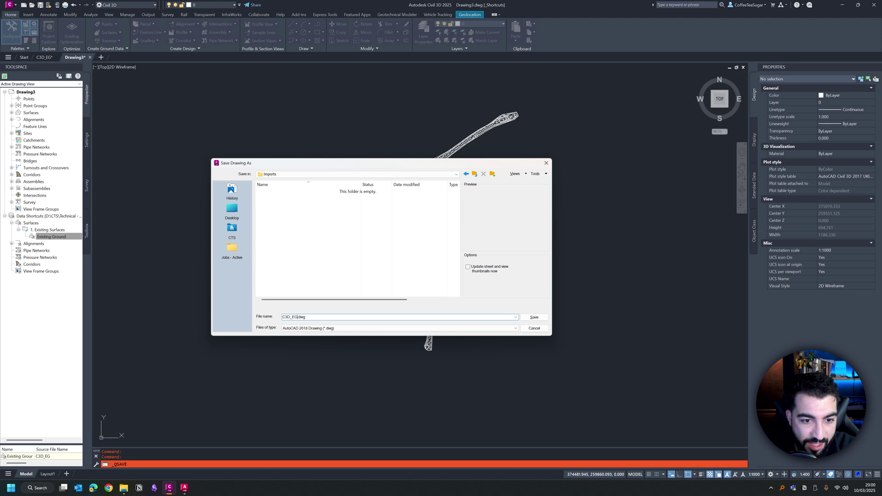
{"action": "type", "text": " v1"}
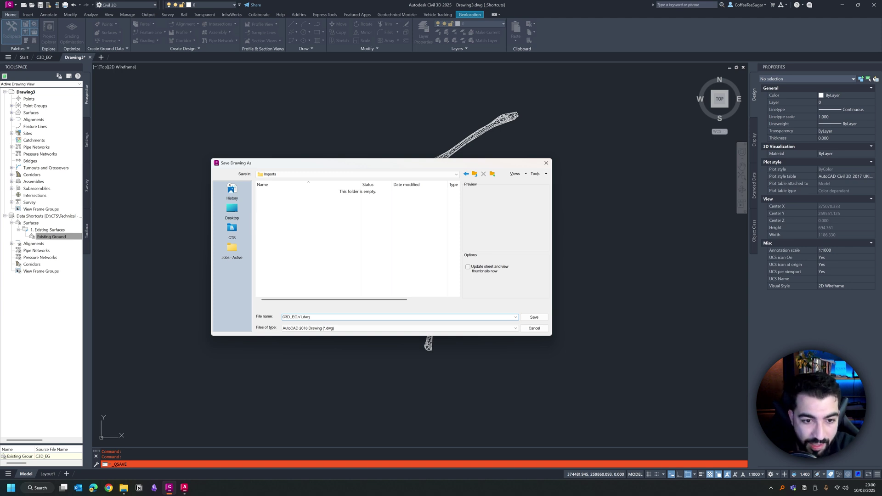
{"action": "type", "text": "_2025."}
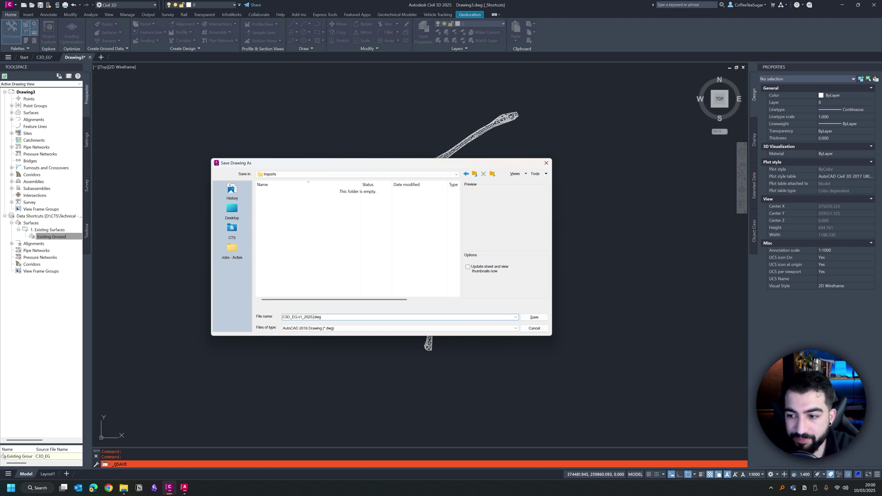
{"action": "type", "text": "03.10"}
{"action": "key", "text": "Return"}
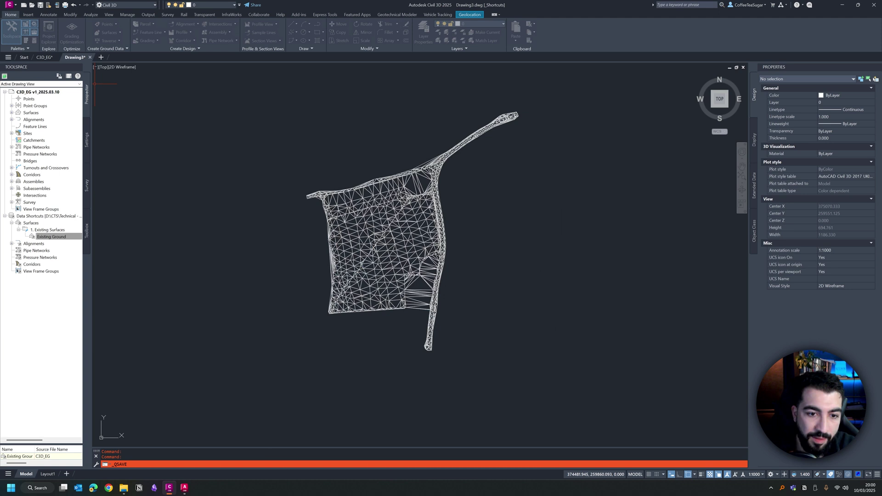
- Window-select all the triangle faces for copying
{"action": "scroll", "coordinate": [329, 165], "scroll_direction": "down", "scroll_amount": 2}
{"action": "left_click", "coordinate": [285, 100]}
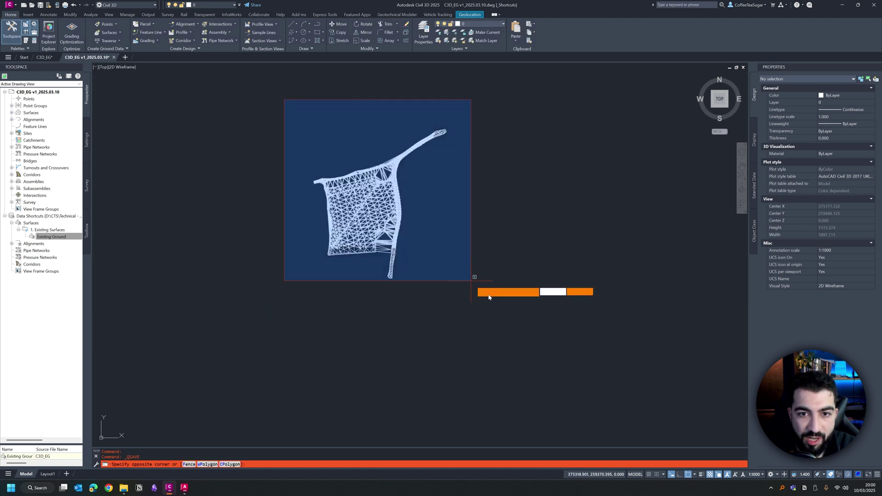
{"action": "left_click", "coordinate": [477, 304]}
{"action": "right_click", "coordinate": [386, 133]}
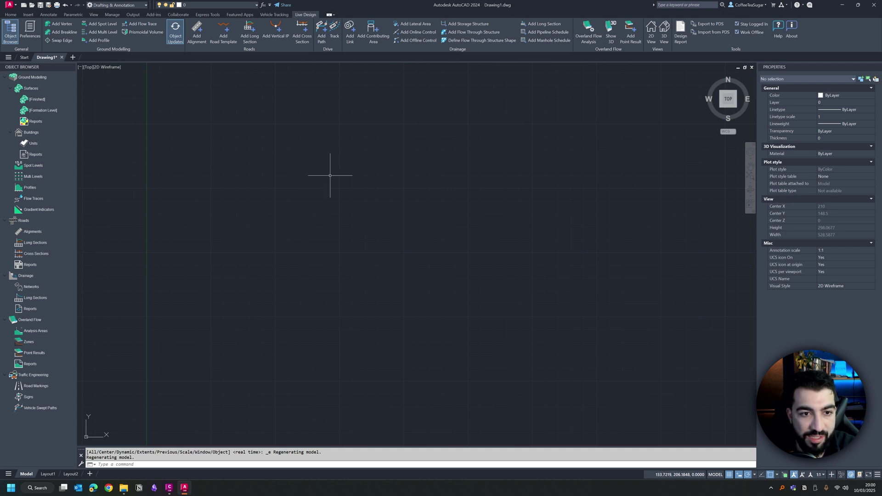
- Paste the ground triangles into Drawing1 at their original coordinates
{"action": "right_click", "coordinate": [368, 106]}
{"action": "mouse_move", "coordinate": [392, 128]}
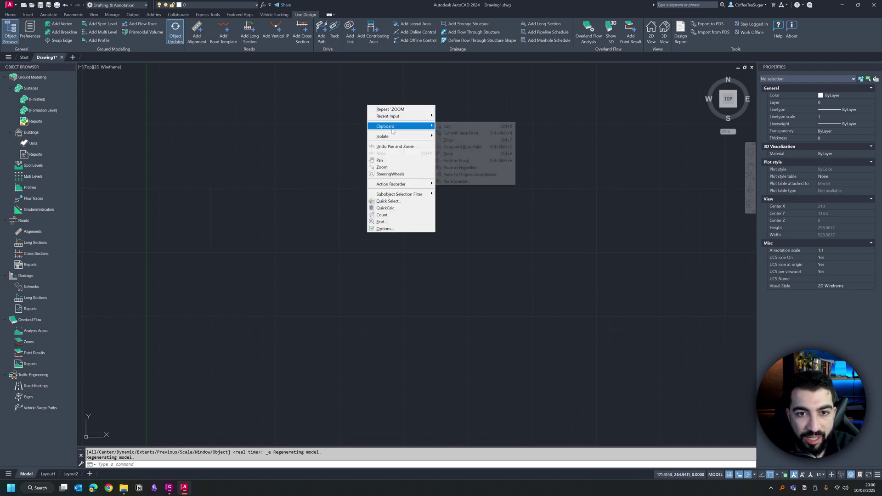
{"action": "left_click", "coordinate": [469, 174]}
{"action": "double_click", "coordinate": [464, 168]}
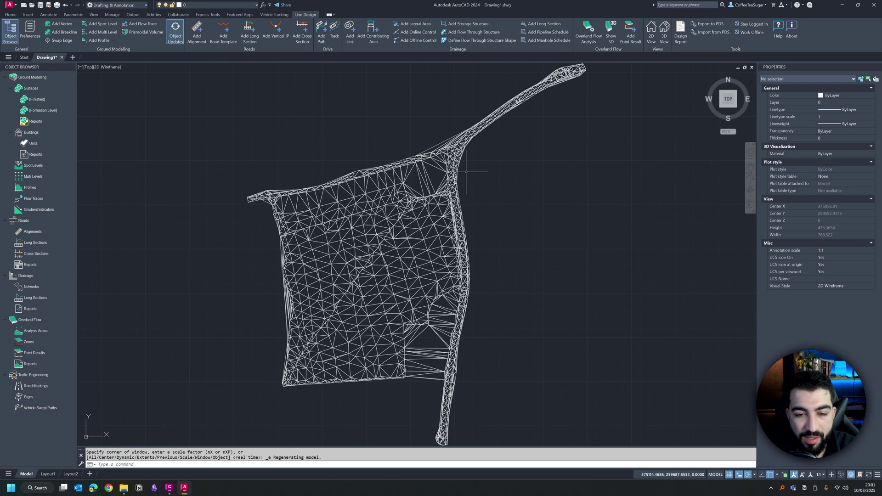
{"action": "scroll", "coordinate": [368, 275], "scroll_direction": "up", "scroll_amount": 2}
{"action": "scroll", "coordinate": [473, 138], "scroll_direction": "down", "scroll_amount": 3}
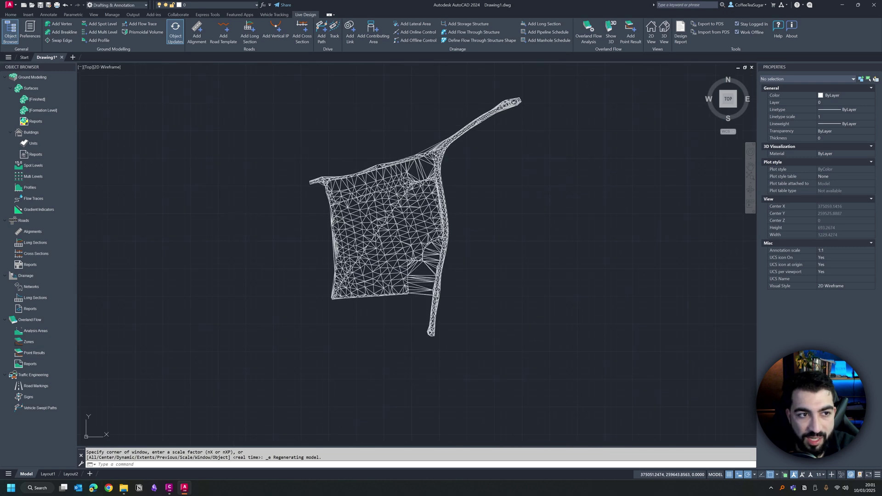
- Add a new surface named EG with the Contours - Existing style
{"action": "right_click", "coordinate": [35, 88]}
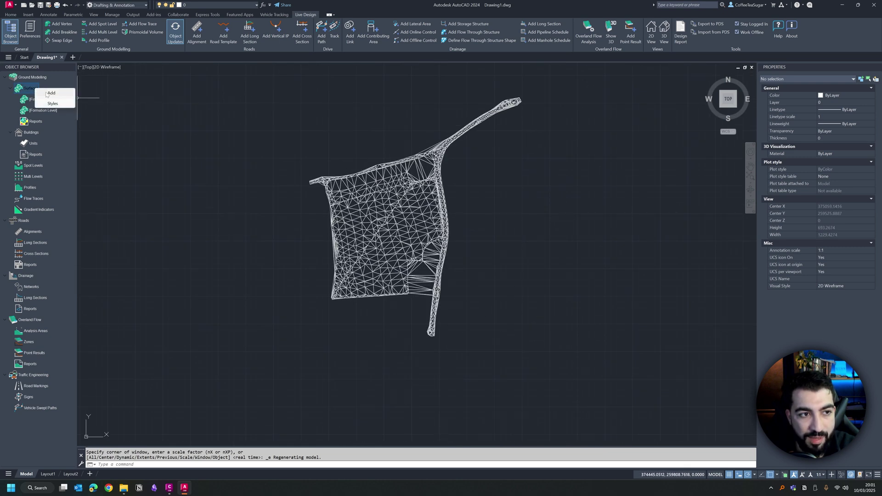
{"action": "left_click", "coordinate": [52, 94]}
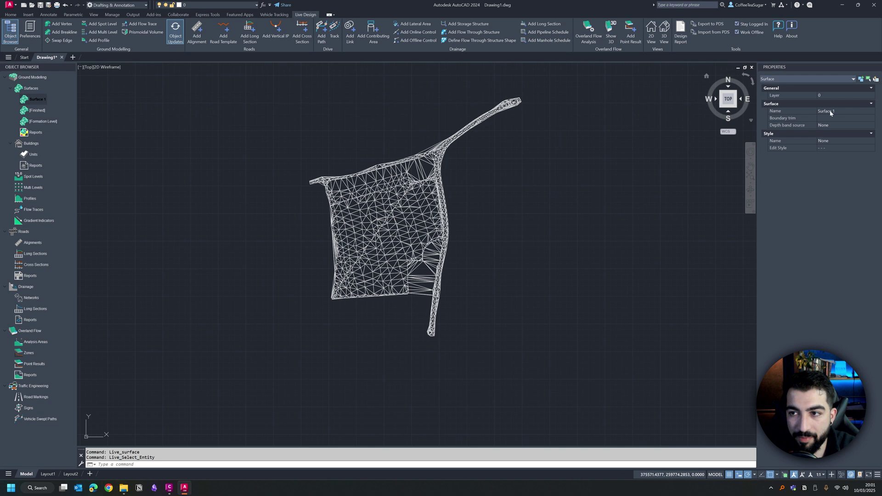
{"action": "type", "text": "EG"}
{"action": "key", "text": "Return"}
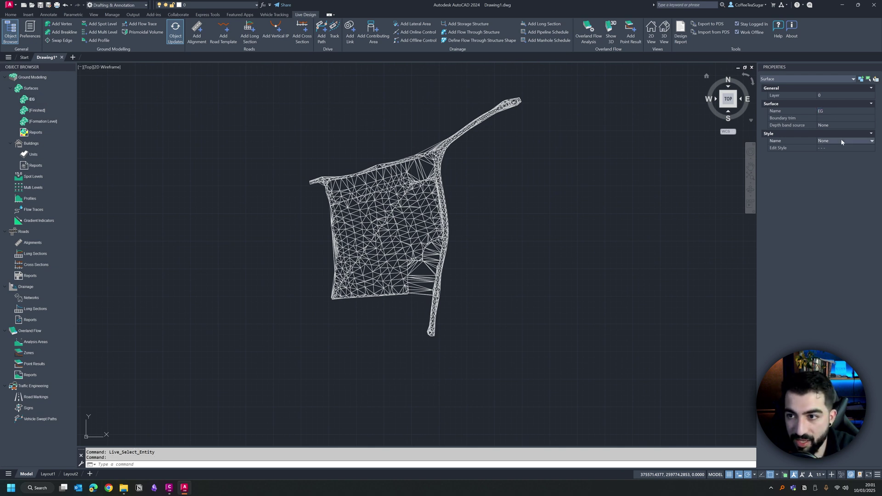
{"action": "left_click", "coordinate": [841, 140]}
{"action": "left_click", "coordinate": [847, 155]}
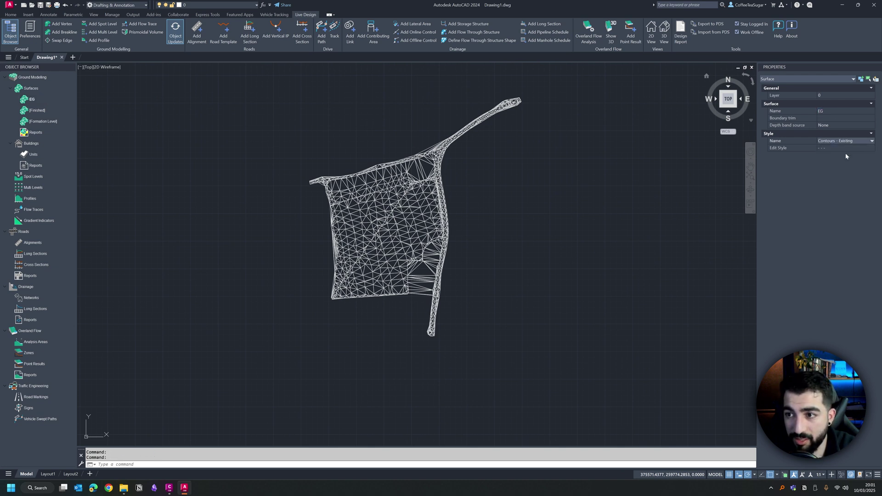
- Build the EG surface from the window-selected triangle mesh
{"action": "right_click", "coordinate": [28, 101]}
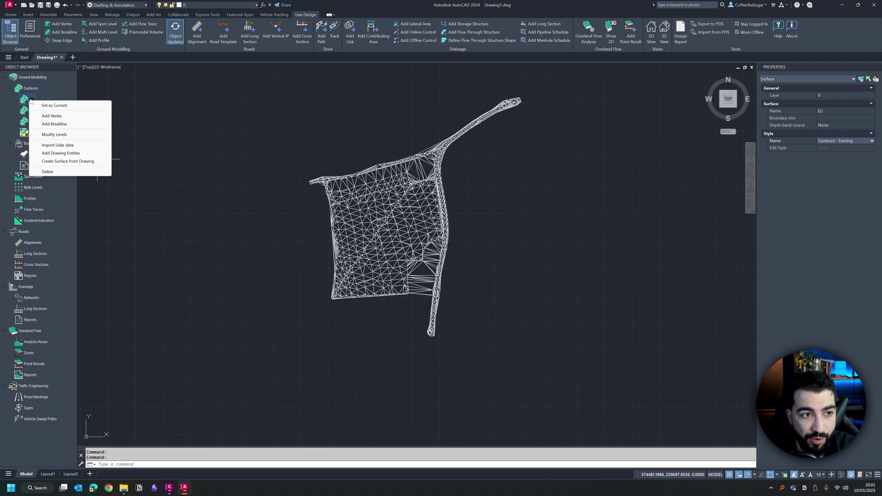
{"action": "left_click", "coordinate": [73, 161]}
{"action": "left_click", "coordinate": [281, 74]}
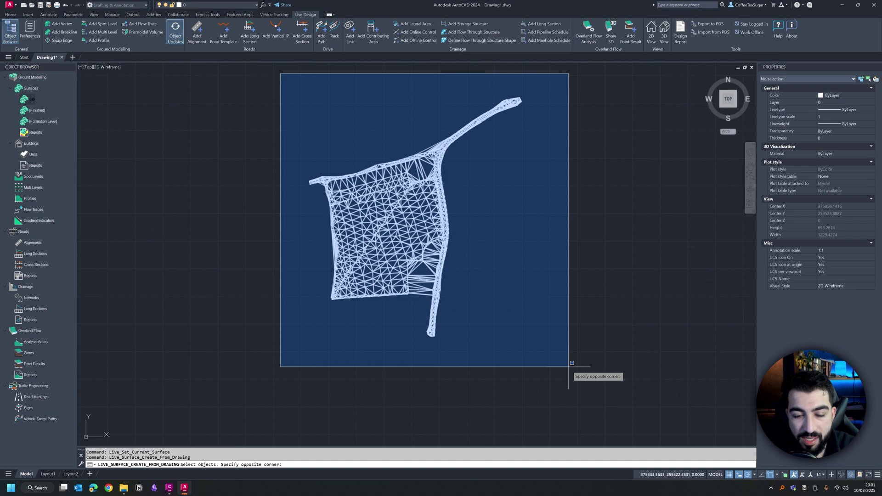
{"action": "left_click", "coordinate": [568, 367]}
{"action": "key", "text": "Return"}
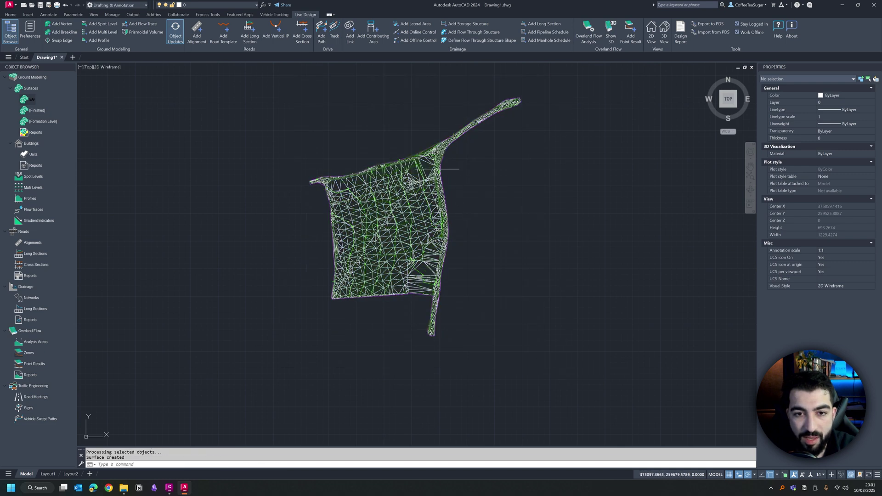
- Erase all the original triangle faces using SELECTSIMILAR
{"action": "scroll", "coordinate": [440, 169], "scroll_direction": "up", "scroll_amount": 10}
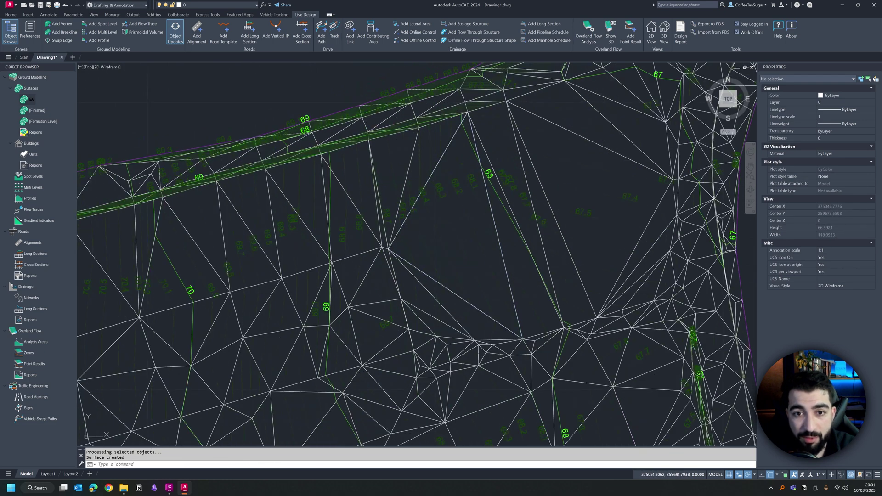
{"action": "left_click", "coordinate": [445, 149]}
{"action": "type", "text": "SELECTSIMILAR"}
{"action": "key", "text": "Return"}
{"action": "key", "text": "Delete"}
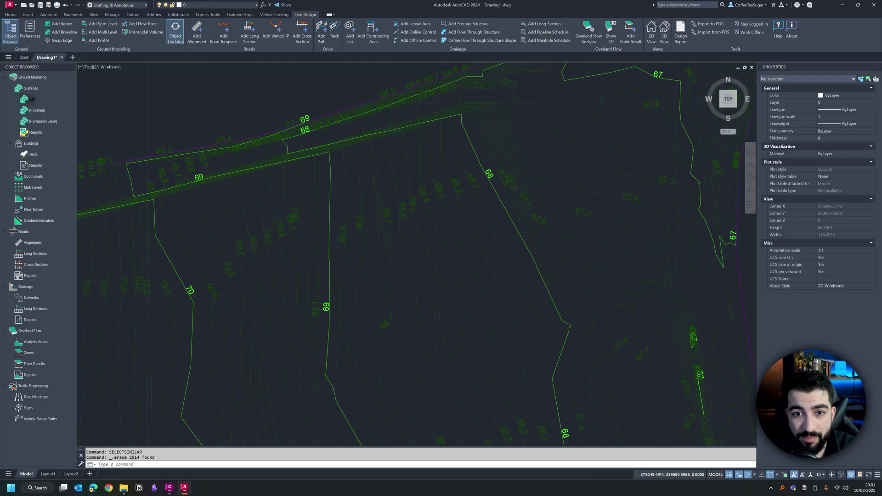
{"action": "scroll", "coordinate": [502, 173], "scroll_direction": "down", "scroll_amount": 6}
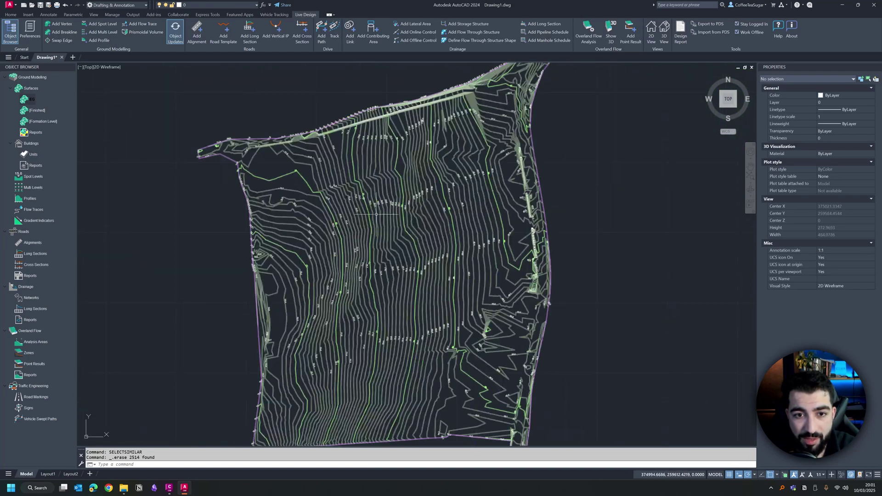
- Turn on 2D vertices and breaklines in the EG surface's display style
{"action": "left_click", "coordinate": [352, 120]}
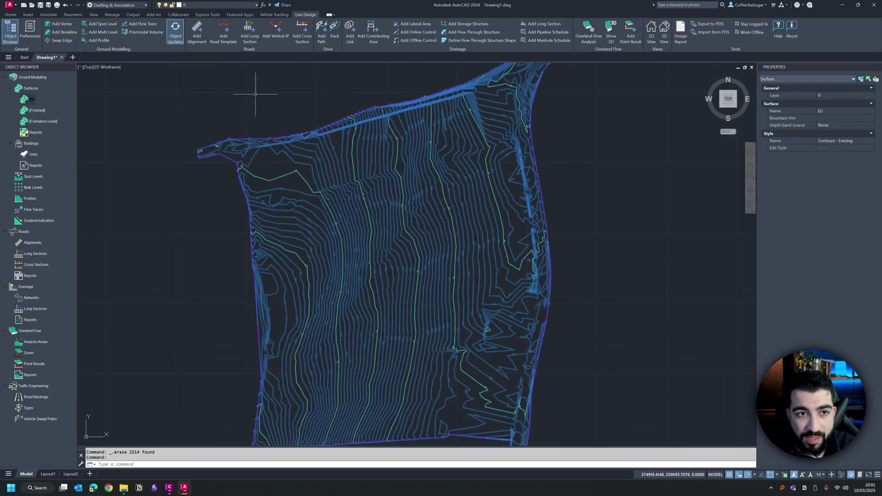
{"action": "left_click", "coordinate": [871, 148]}
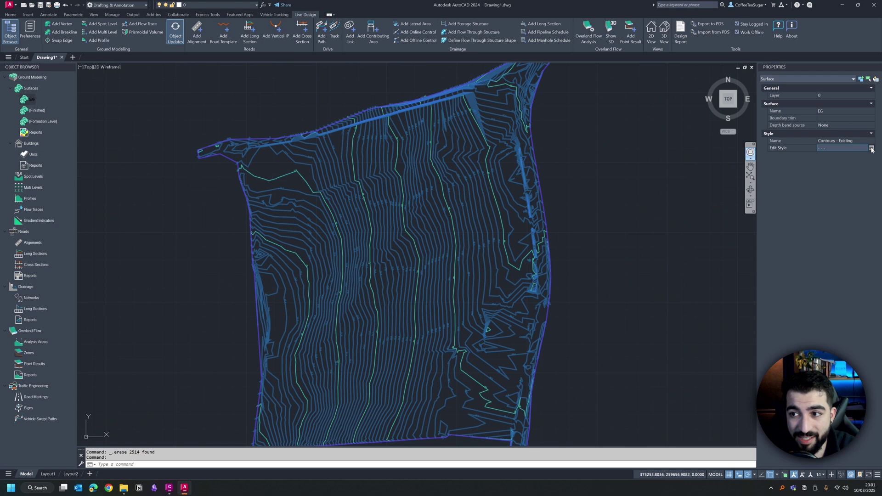
{"action": "left_click", "coordinate": [872, 148]}
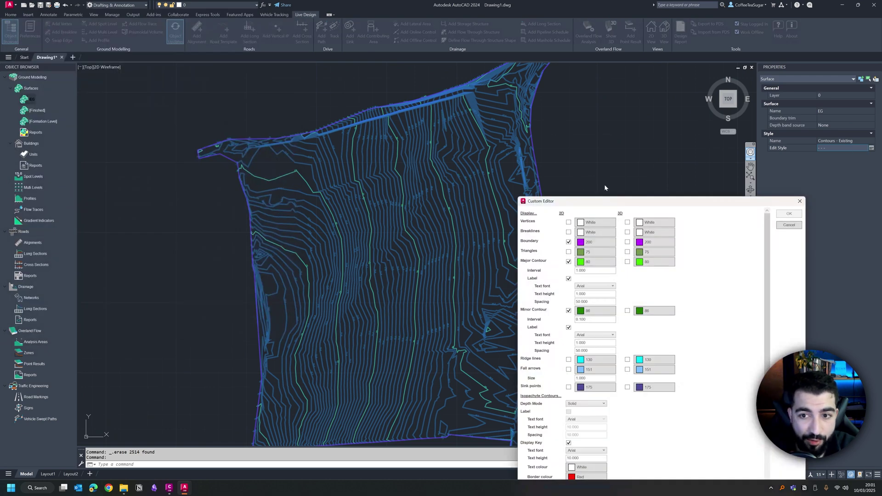
{"action": "left_click_drag", "start_coordinate": [542, 159], "coordinate": [522, 148]}
{"action": "left_click", "coordinate": [483, 168]}
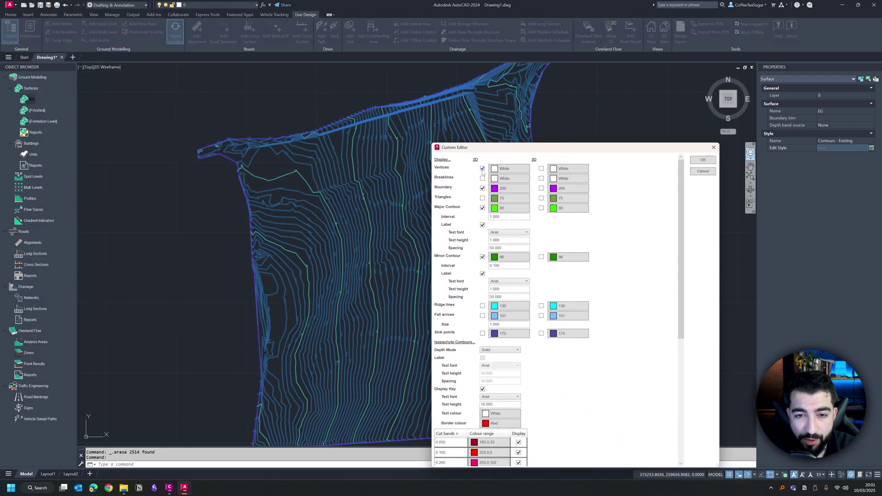
{"action": "left_click", "coordinate": [482, 178]}
{"action": "left_click", "coordinate": [703, 160]}
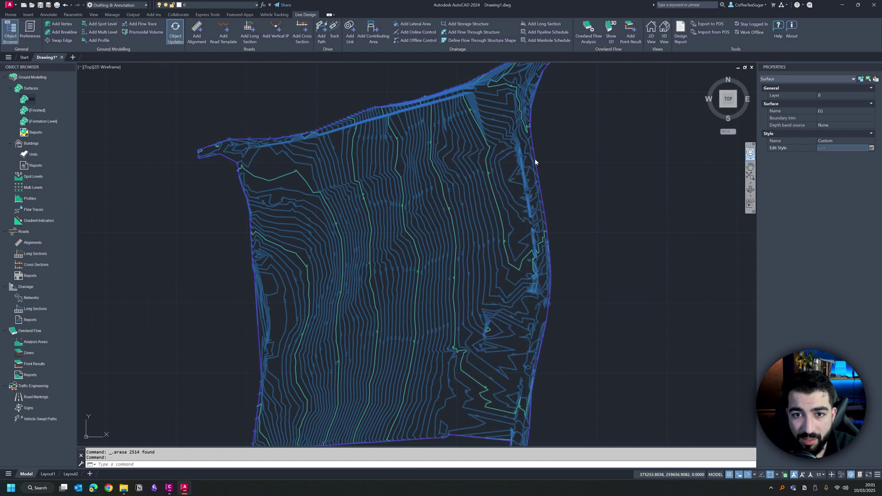
- Revise the EG style again so the full triangulation mesh displays
{"action": "scroll", "coordinate": [404, 173], "scroll_direction": "up", "scroll_amount": 5}
{"action": "key", "text": "Escape"}
{"action": "scroll", "coordinate": [335, 157], "scroll_direction": "down", "scroll_amount": 2}
{"action": "scroll", "coordinate": [335, 157], "scroll_direction": "down", "scroll_amount": 2}
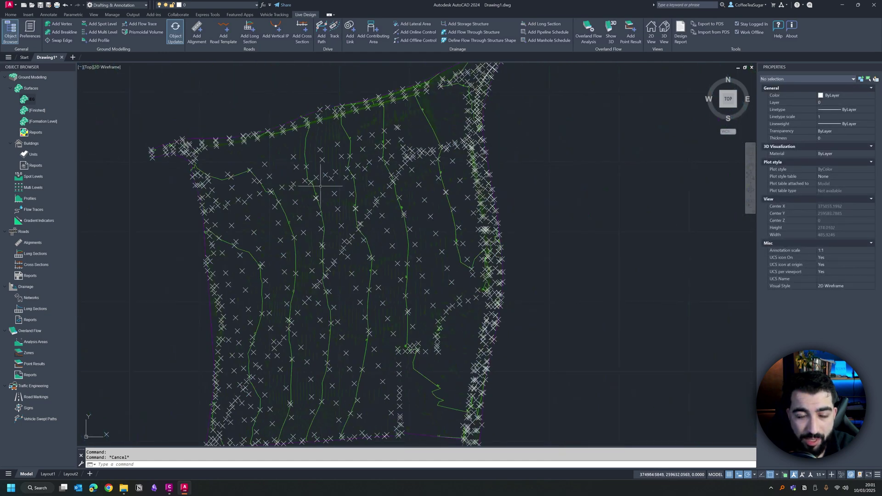
{"action": "scroll", "coordinate": [374, 123], "scroll_direction": "up", "scroll_amount": 6}
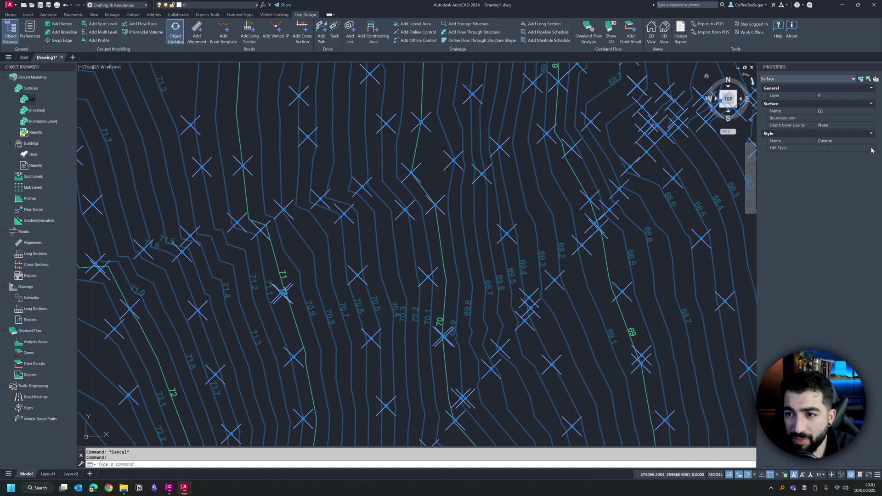
{"action": "left_click", "coordinate": [872, 150]}
{"action": "left_click", "coordinate": [871, 148]}
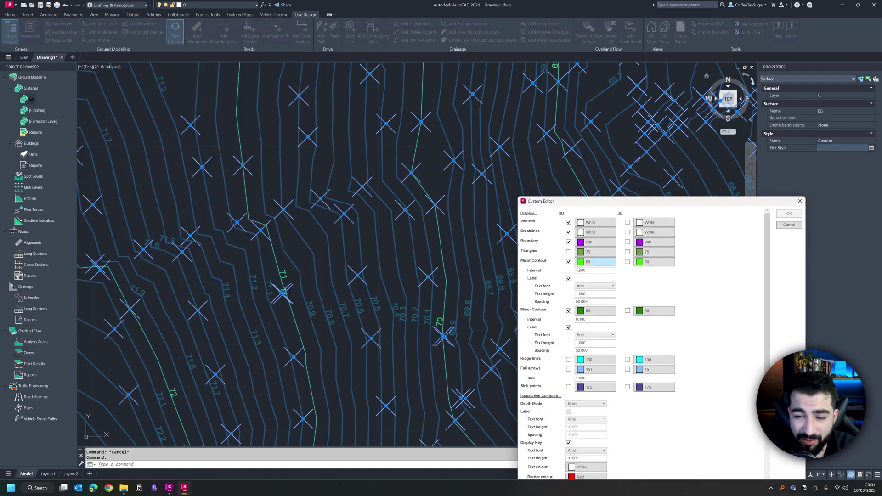
{"action": "left_click", "coordinate": [789, 213]}
{"action": "scroll", "coordinate": [459, 165], "scroll_direction": "down", "scroll_amount": 5}
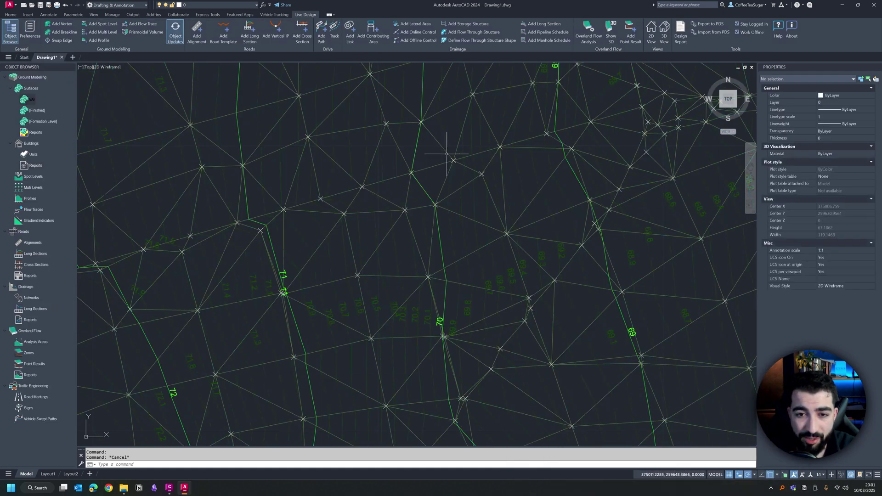
{"action": "middle_click_drag", "start_coordinate": [471, 175], "coordinate": [400, 182]}
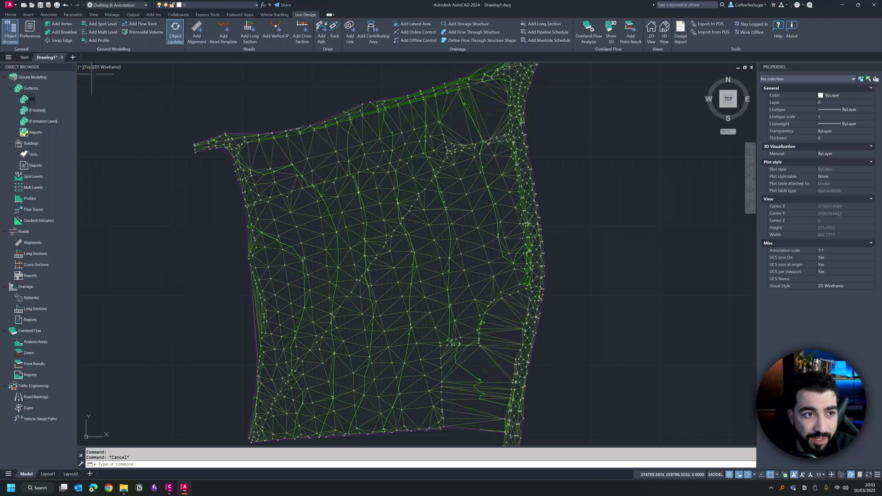
- Save Drawing1.dwg to Tutorials > Live Design and reopen it
{"action": "left_click", "coordinate": [42, 6]}
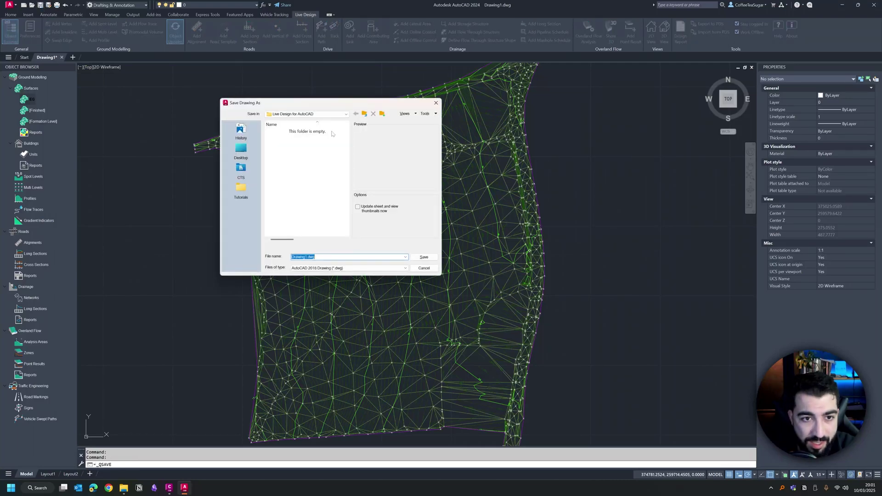
{"action": "left_click", "coordinate": [241, 188]}
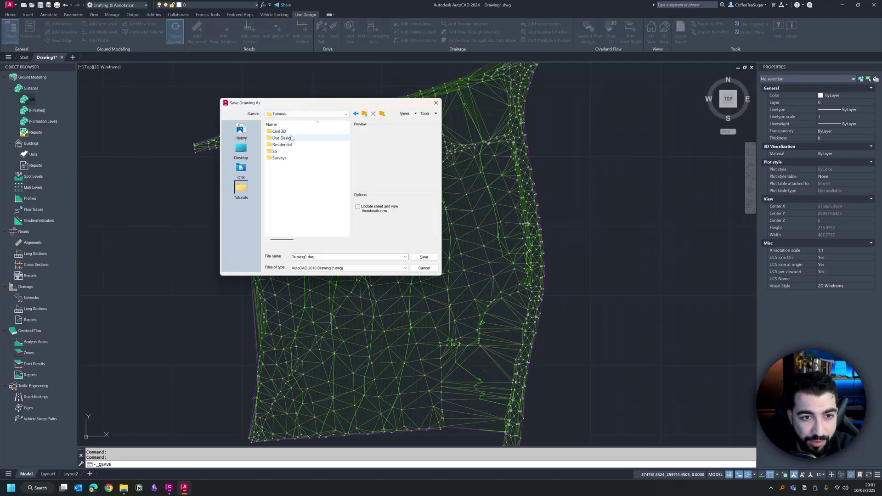
{"action": "double_click", "coordinate": [291, 138]}
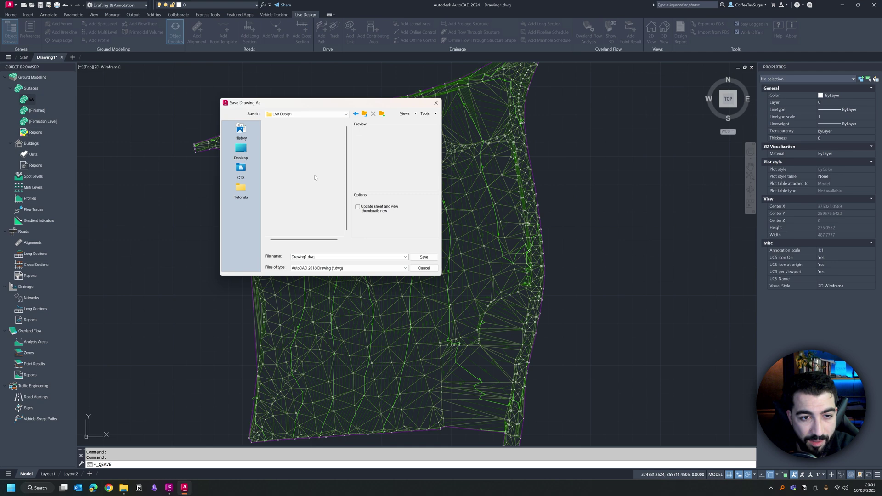
{"action": "left_click", "coordinate": [424, 257]}
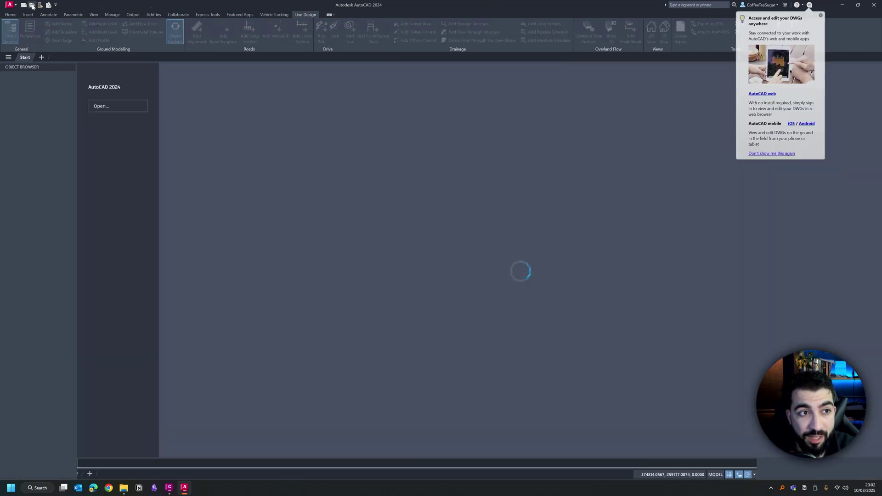
{"action": "key", "text": "ctrl+o"}
{"action": "left_click", "coordinate": [421, 256]}
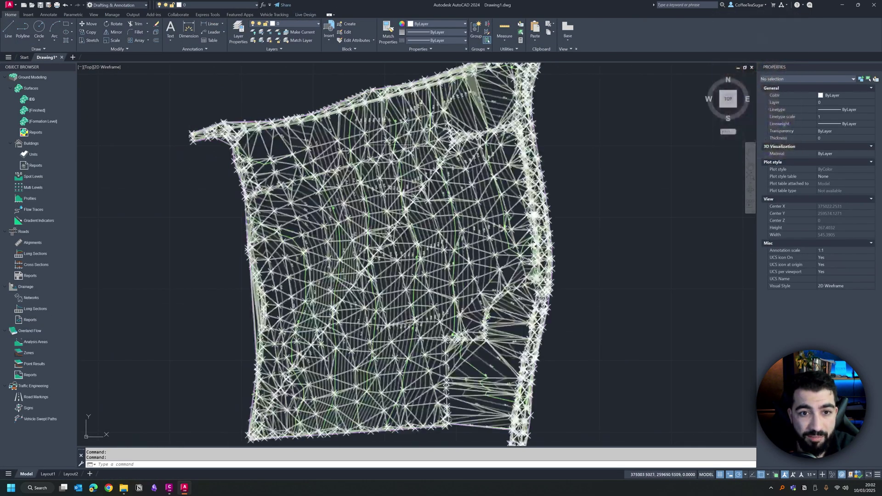
- Set the EG surface style to Contours - Existing
{"action": "left_click", "coordinate": [383, 114]}
{"action": "left_click", "coordinate": [872, 143]}
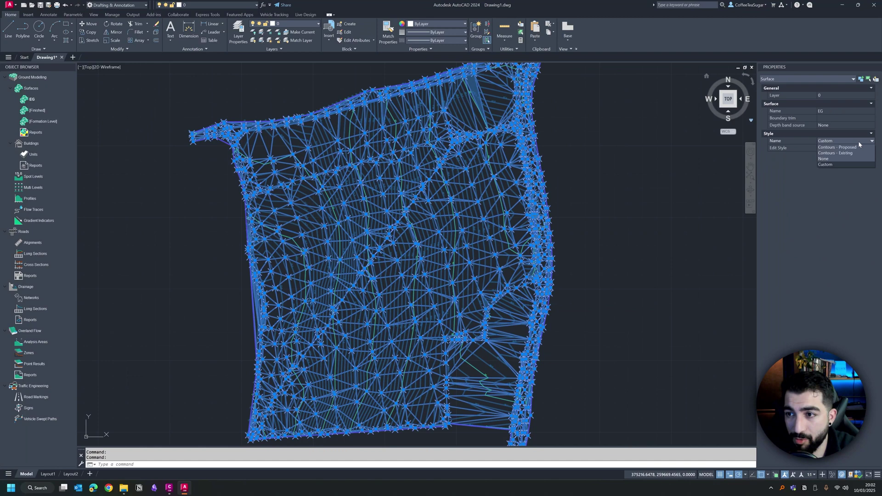
{"action": "left_click", "coordinate": [834, 151]}
{"action": "key", "text": "Escape"}
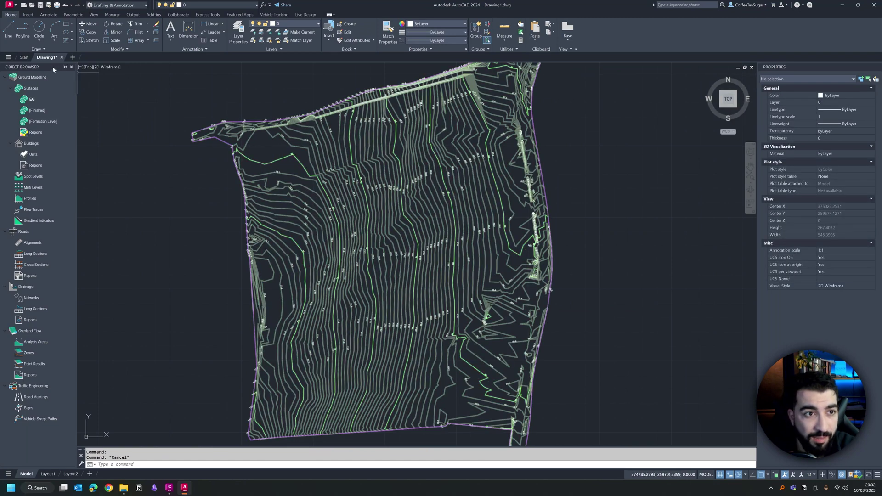
- Draw Alignment 1 across EG through a start point and three intersection points
{"action": "right_click", "coordinate": [28, 247]}
{"action": "left_click", "coordinate": [55, 251]}
{"action": "scroll", "coordinate": [334, 267], "scroll_direction": "up", "scroll_amount": 5}
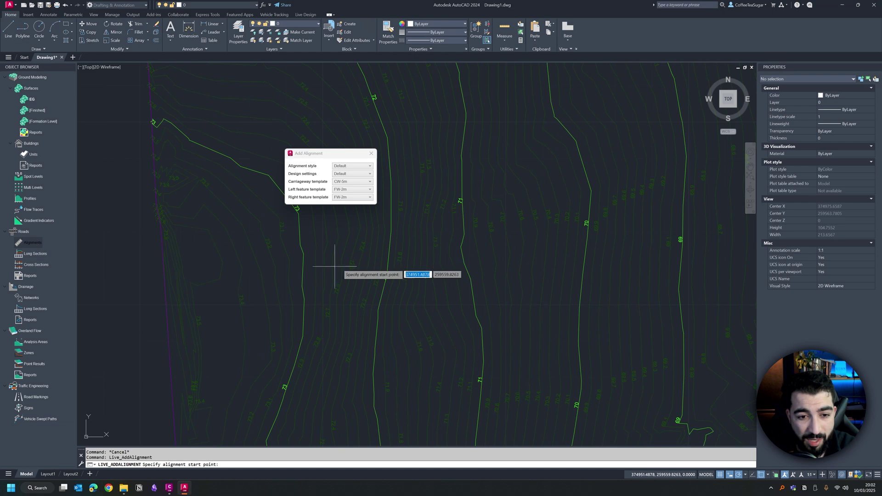
{"action": "middle_click_drag", "start_coordinate": [334, 267], "coordinate": [275, 252]}
{"action": "left_click", "coordinate": [164, 298]}
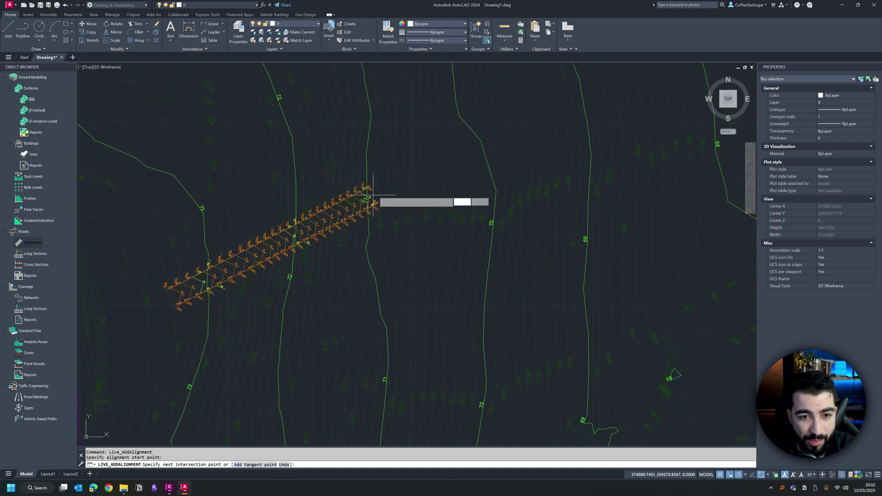
{"action": "left_click", "coordinate": [373, 195]}
{"action": "left_click", "coordinate": [546, 142]}
{"action": "left_click", "coordinate": [607, 174]}
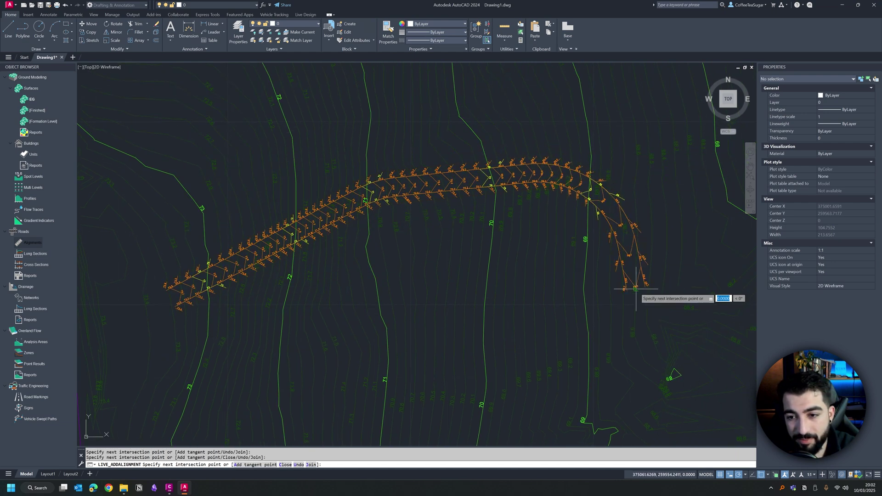
{"action": "right_click", "coordinate": [636, 288]}
{"action": "left_click", "coordinate": [645, 294]}
{"action": "scroll", "coordinate": [570, 162], "scroll_direction": "up", "scroll_amount": 2}
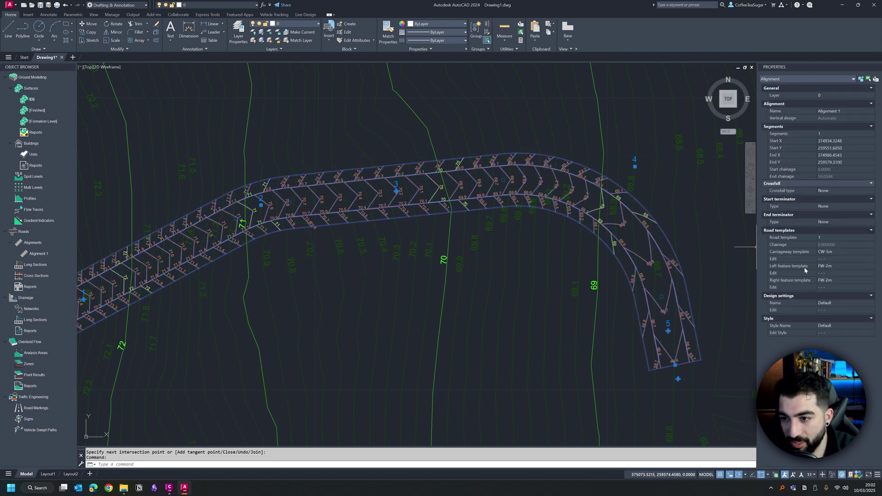
- Set Alignment 1's left and right feature templates to Path and Batter
{"action": "left_click", "coordinate": [844, 269]}
{"action": "left_click", "coordinate": [837, 284]}
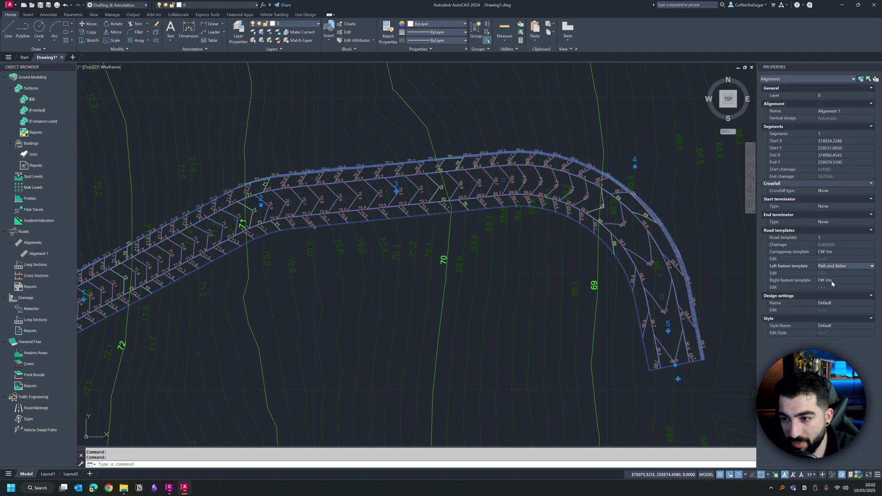
{"action": "left_click", "coordinate": [835, 283]}
{"action": "left_click", "coordinate": [836, 294]}
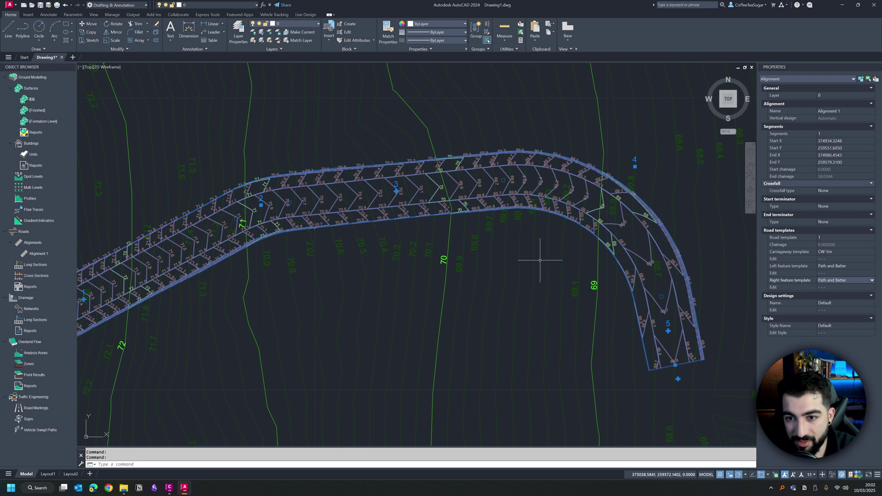
{"action": "key", "text": "Escape"}
- Zoom in to inspect the batters along Alignment 1 and the EG surface style
{"action": "scroll", "coordinate": [242, 243], "scroll_direction": "up", "scroll_amount": 6}
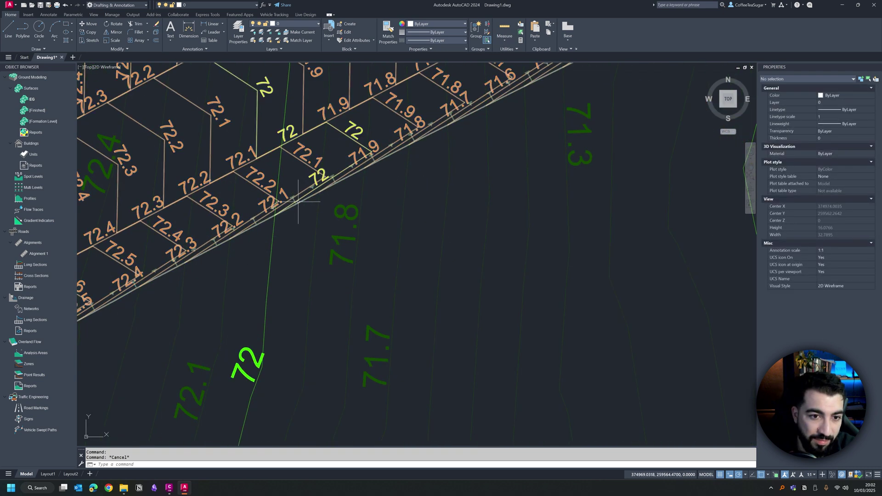
{"action": "scroll", "coordinate": [285, 193], "scroll_direction": "up", "scroll_amount": 3}
{"action": "left_click", "coordinate": [281, 177]}
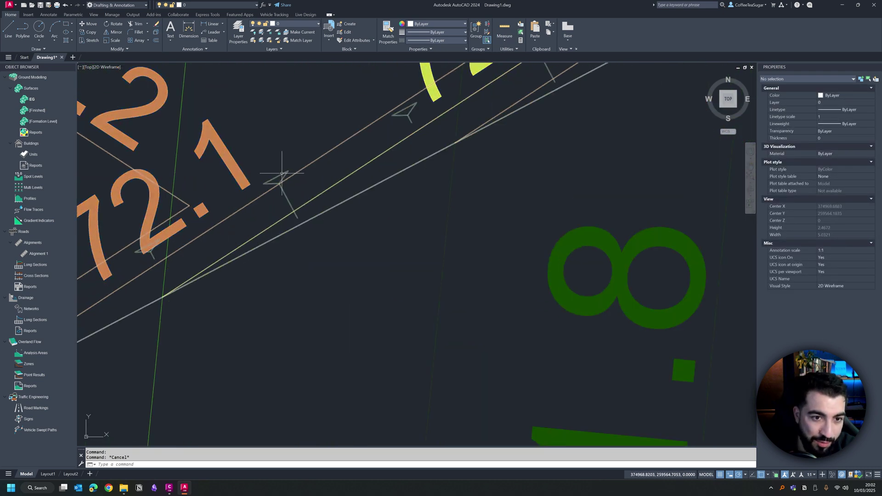
{"action": "scroll", "coordinate": [312, 207], "scroll_direction": "down", "scroll_amount": 2}
{"action": "scroll", "coordinate": [370, 161], "scroll_direction": "down", "scroll_amount": 9}
{"action": "key", "text": "Escape"}
{"action": "scroll", "coordinate": [369, 161], "scroll_direction": "down", "scroll_amount": 4}
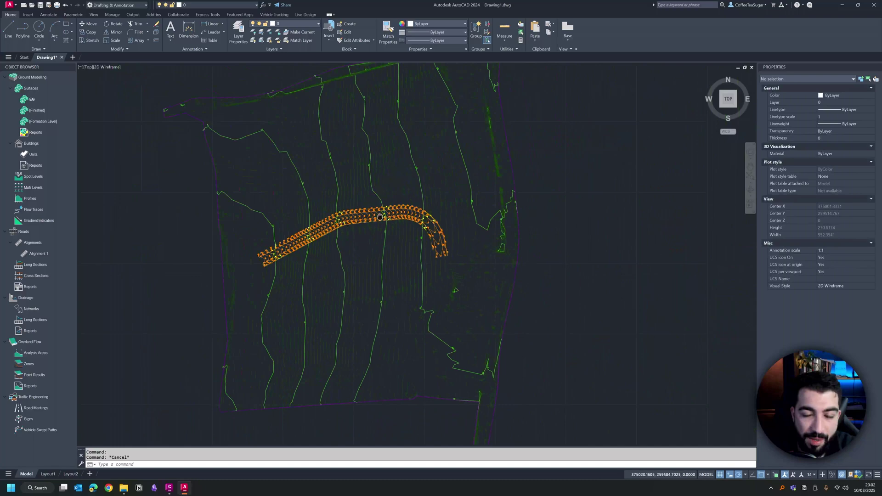
{"action": "left_click", "coordinate": [370, 161]}
{"action": "scroll", "coordinate": [339, 159], "scroll_direction": "up", "scroll_amount": 3}
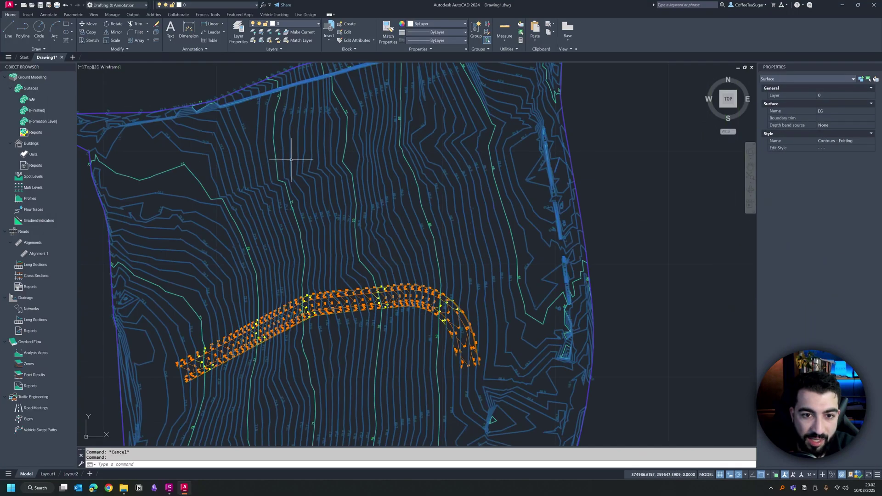
{"action": "key", "text": "Escape"}
- Review the C3D_EG existing-ground contours zoomed in within Civil 3D, then return to the Live Design drawing
{"action": "key", "text": "alt+Tab"}
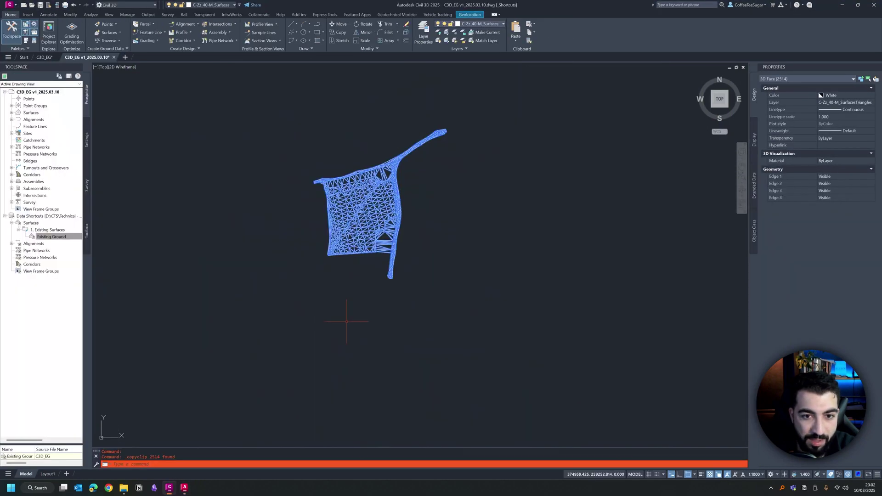
{"action": "scroll", "coordinate": [351, 315], "scroll_direction": "up", "scroll_amount": 4}
{"action": "key", "text": "Escape"}
{"action": "left_click", "coordinate": [44, 57]}
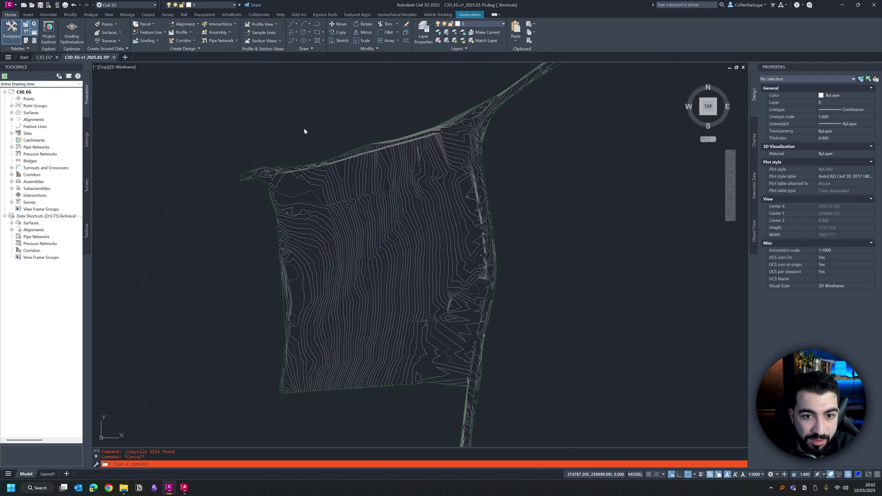
{"action": "scroll", "coordinate": [465, 183], "scroll_direction": "up", "scroll_amount": 4}
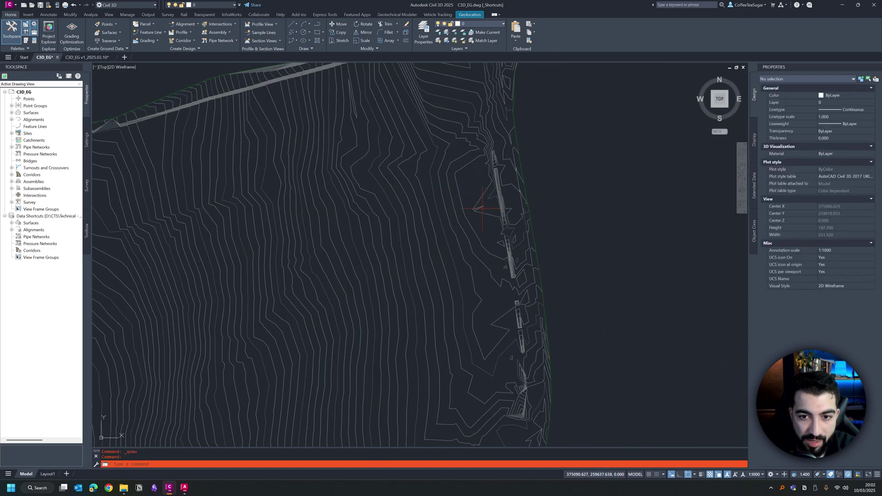
{"action": "scroll", "coordinate": [473, 205], "scroll_direction": "up", "scroll_amount": 7}
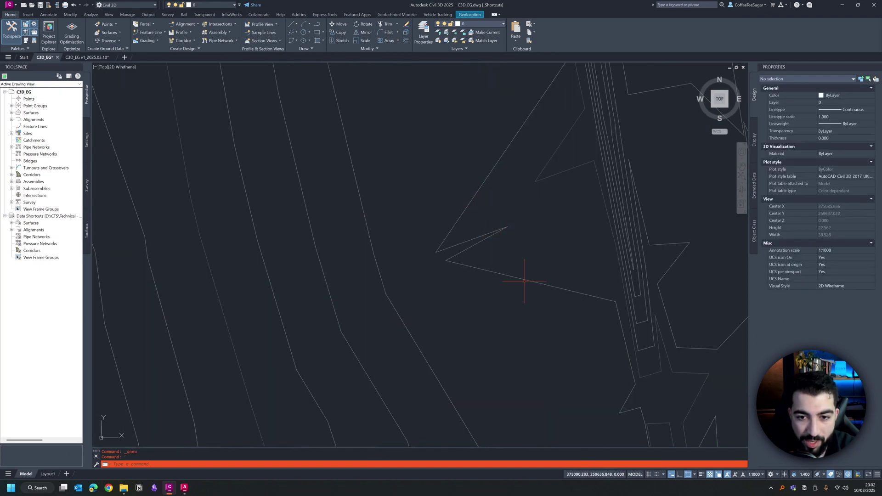
{"action": "key", "text": "alt+Tab"}
- Frame the whole EG contour surface with Alignment 1's battered road corridor in view
{"action": "scroll", "coordinate": [542, 188], "scroll_direction": "up", "scroll_amount": 8}
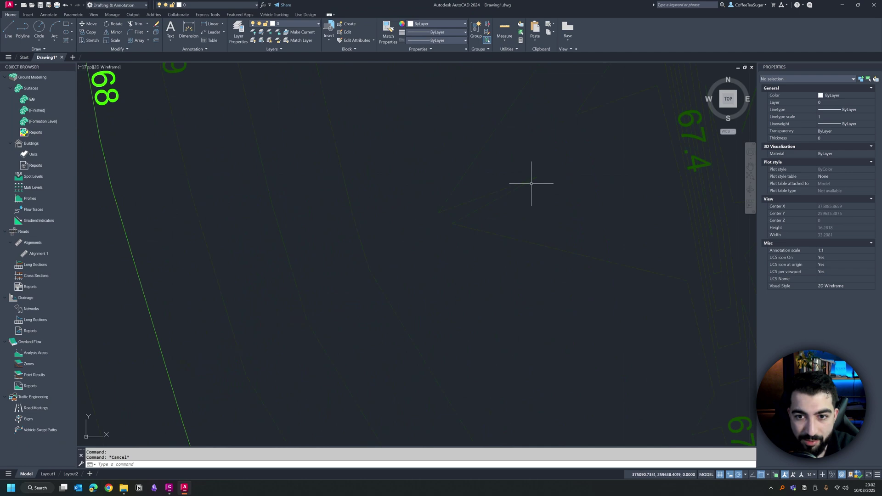
{"action": "scroll", "coordinate": [473, 177], "scroll_direction": "down", "scroll_amount": 12}
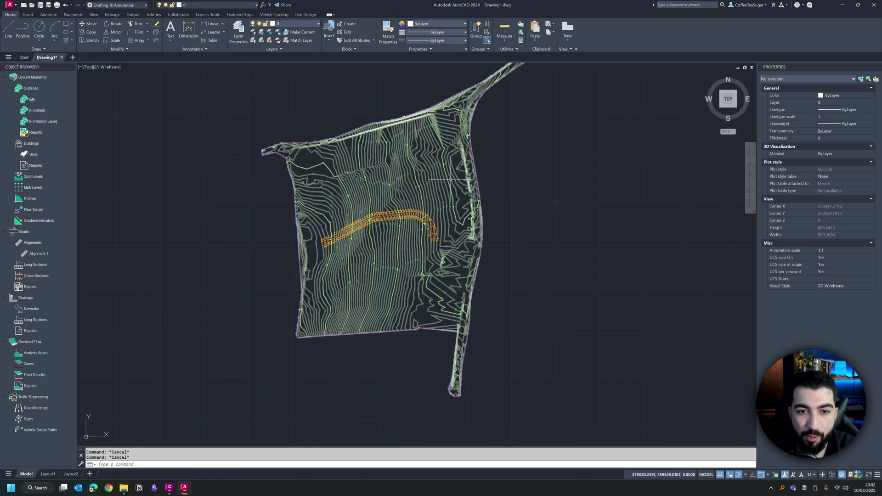
{"action": "middle_click_drag", "start_coordinate": [345, 172], "coordinate": [353, 201]}
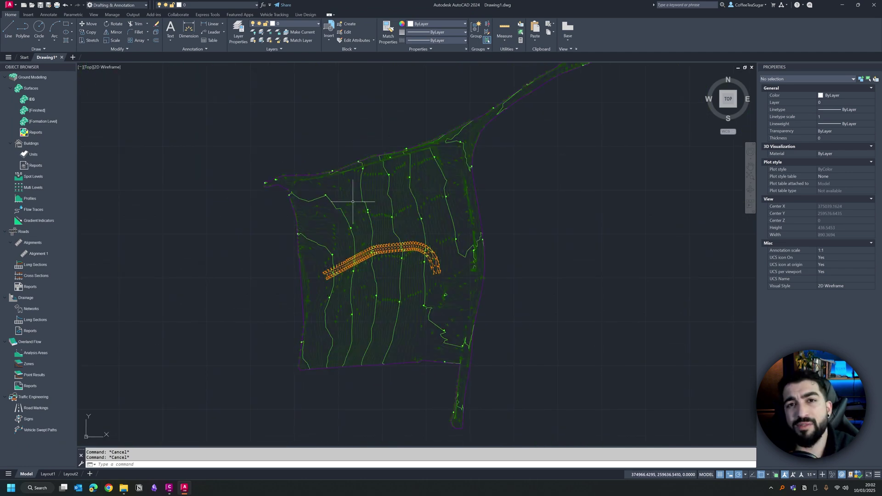